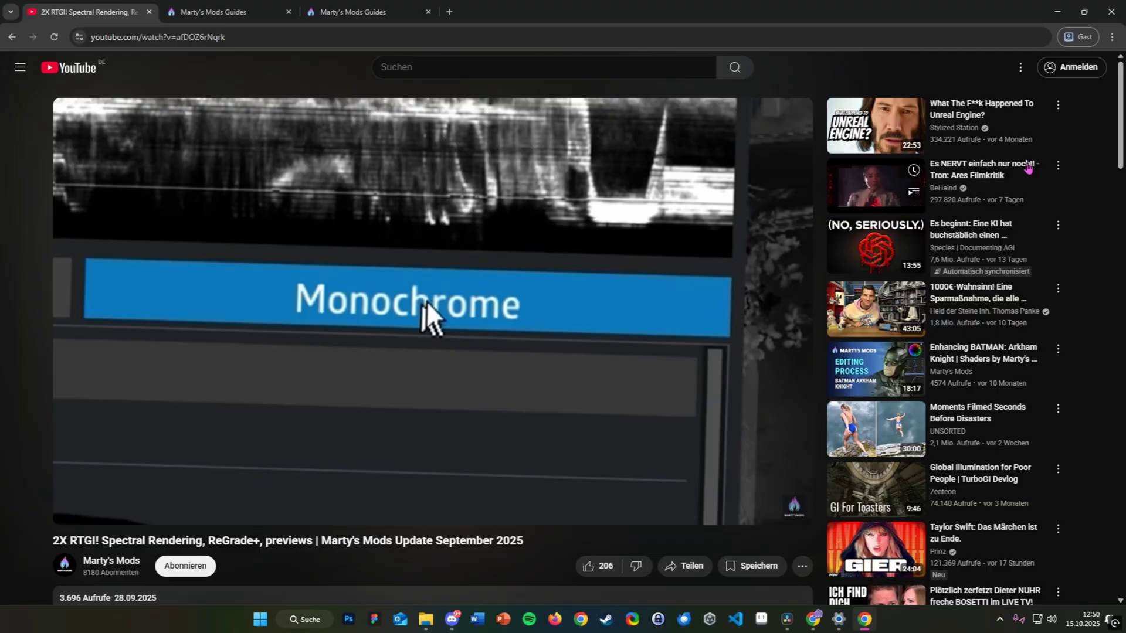
Open the guides.martysmods.com site from the links in the video's description
scroll(434, 317, "down", 6)
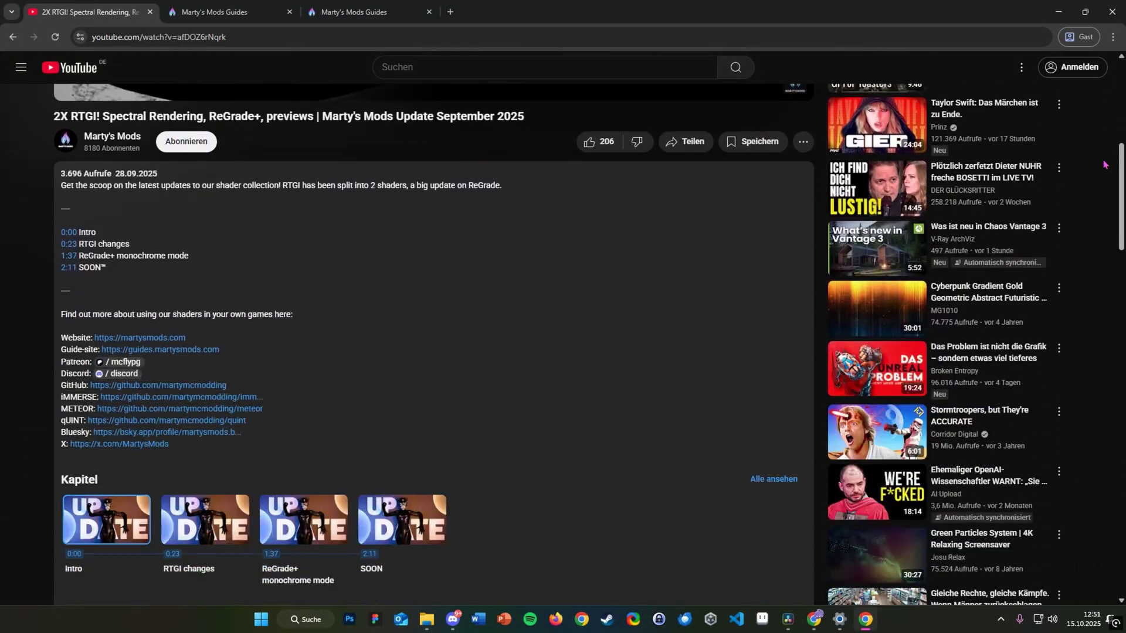
left_click(219, 352)
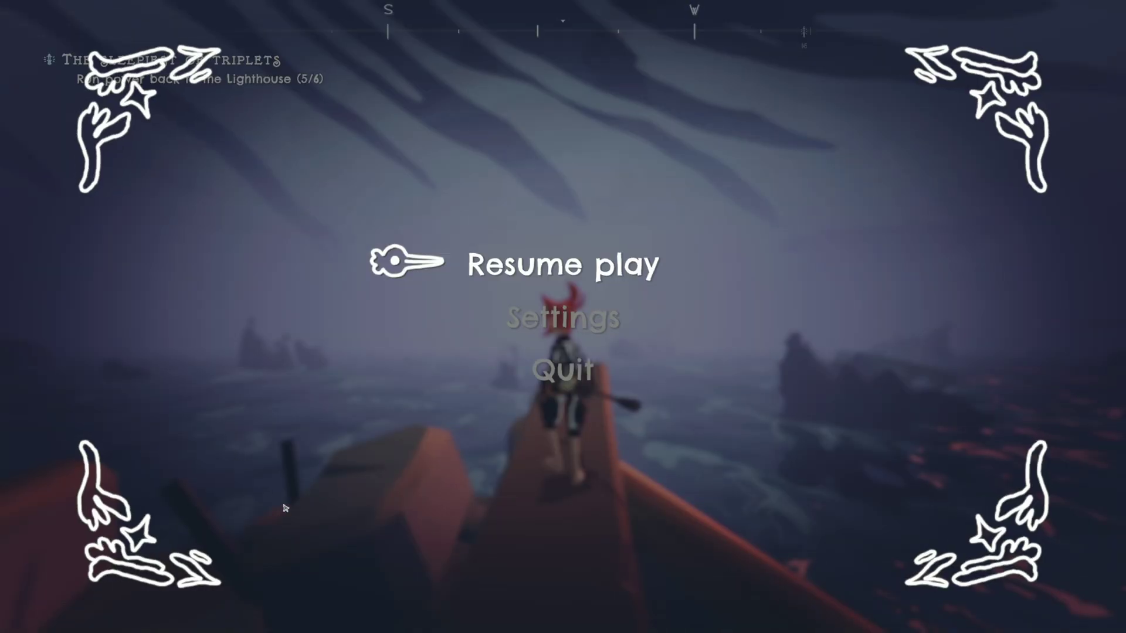
Quit the running game from its pause screen
key("Down")
key("Down")
key("Return")
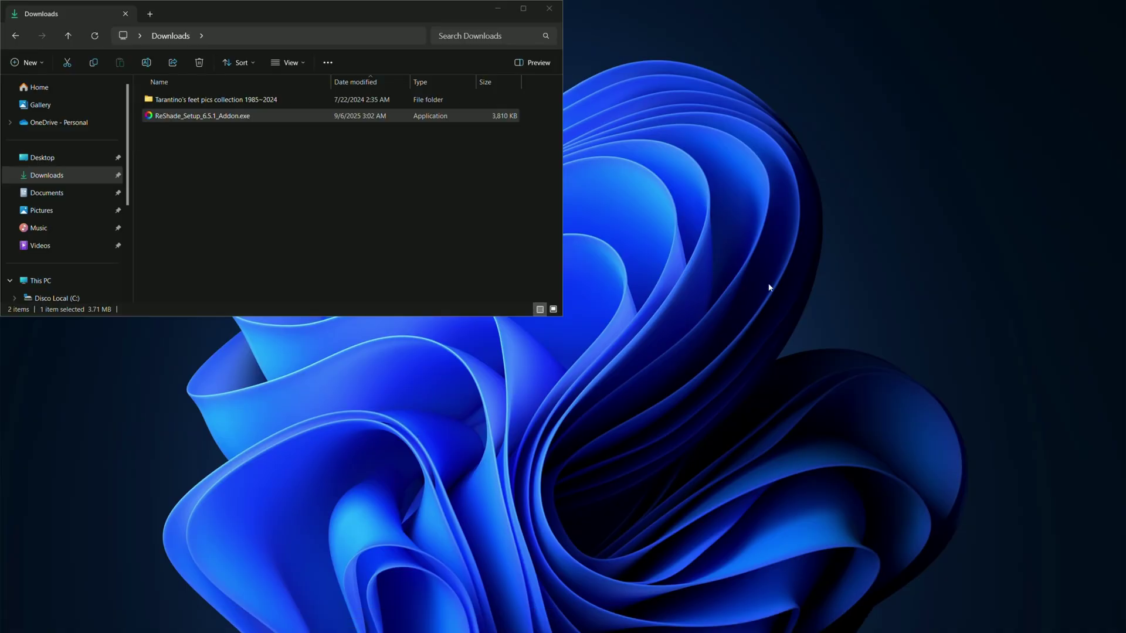
Launch ReShade_Setup_6.5.1_Addon.exe, filter the games by "wave" and choose Wavetale as the installation target
double_click(197, 116)
left_click(656, 361)
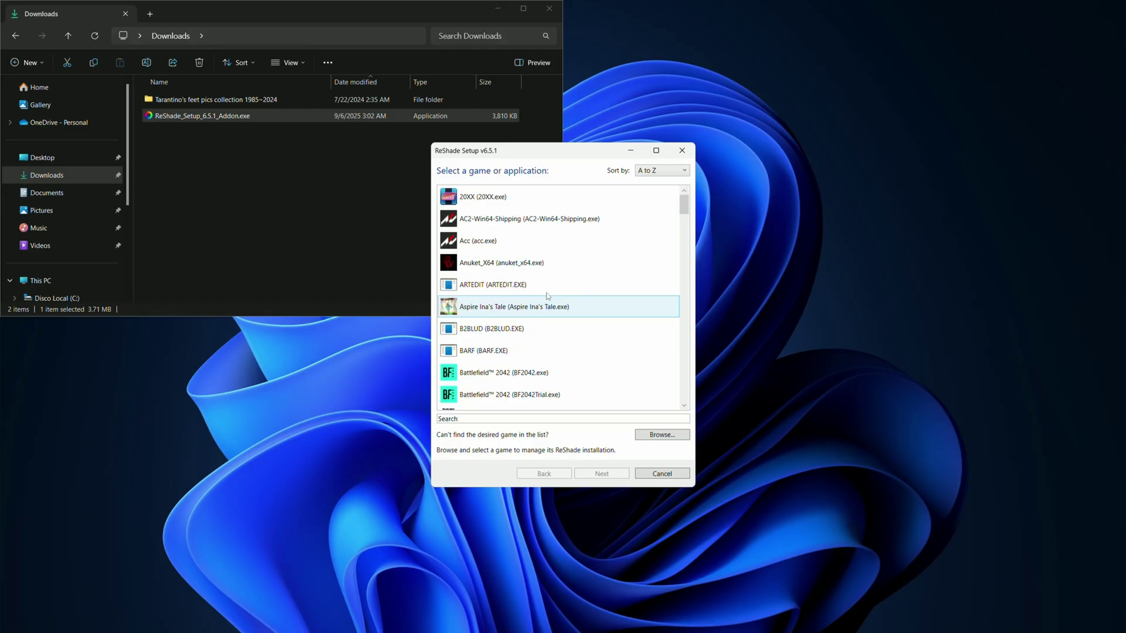
left_click(502, 10)
left_click(483, 418)
type("wave")
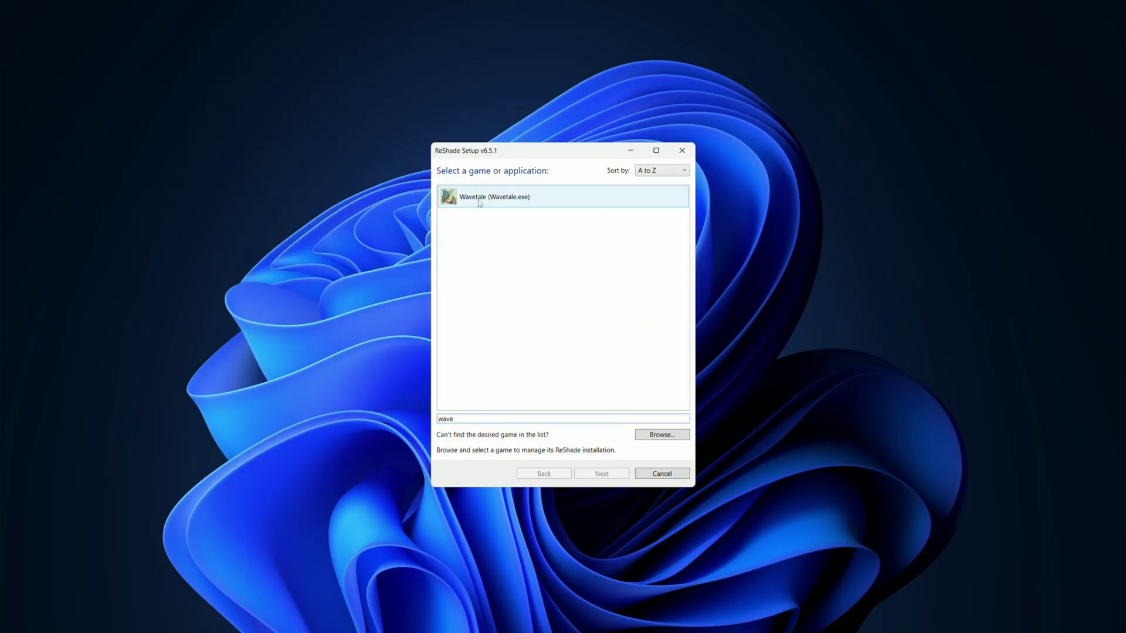
left_click(481, 197)
left_click(602, 476)
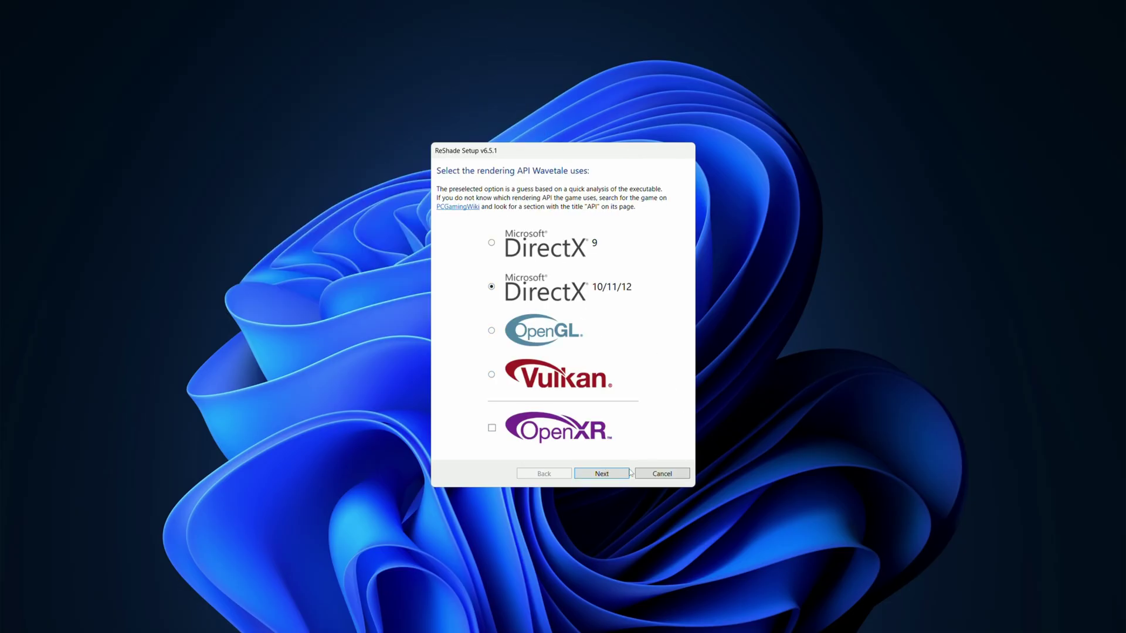
Accept DirectX 10/11/12 as the rendering API and proceed with Update ReShade and effects
left_click(612, 478)
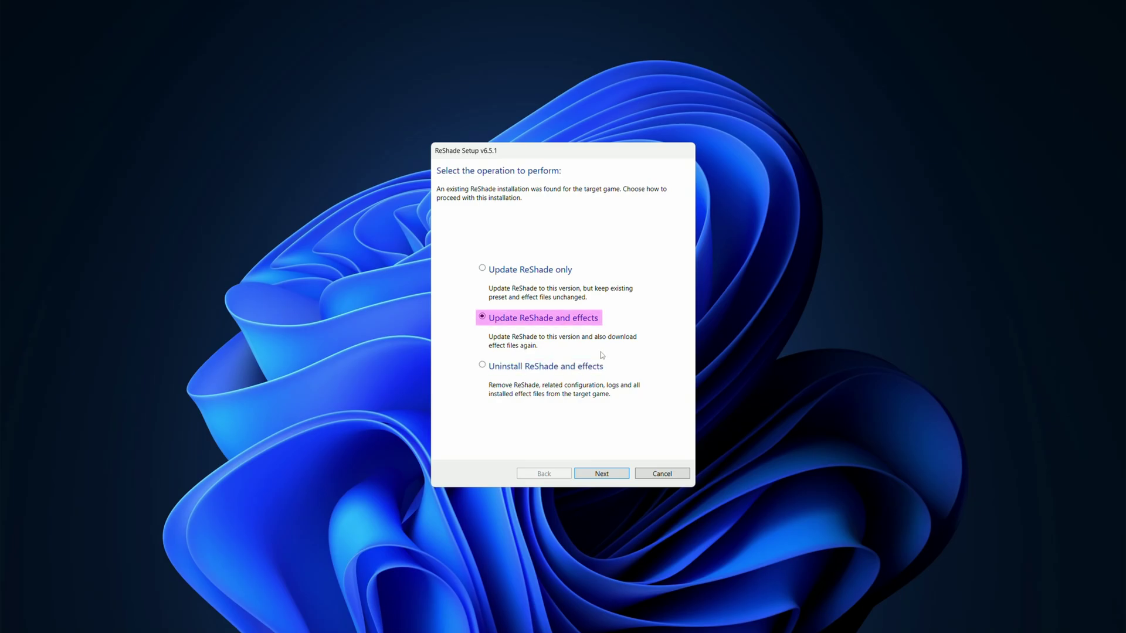
left_click(616, 476)
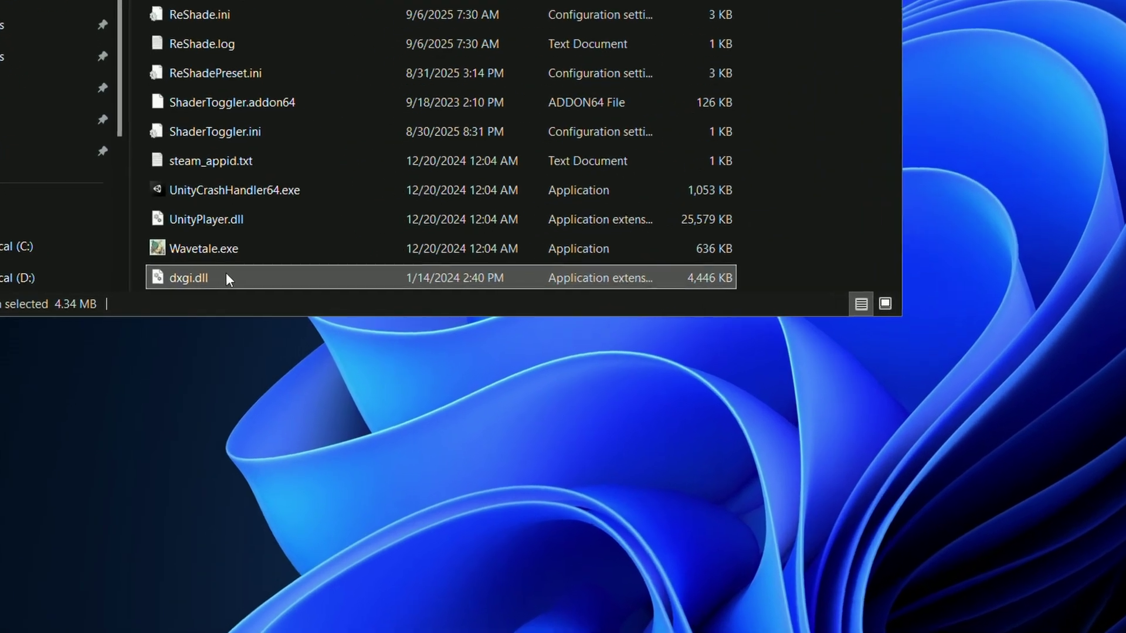
Paste a copy of dxgi.dll into the Wavetale folder and rename it "ReShade 6.0.0 back"
key("ctrl+v")
left_click(277, 267)
type("Re")
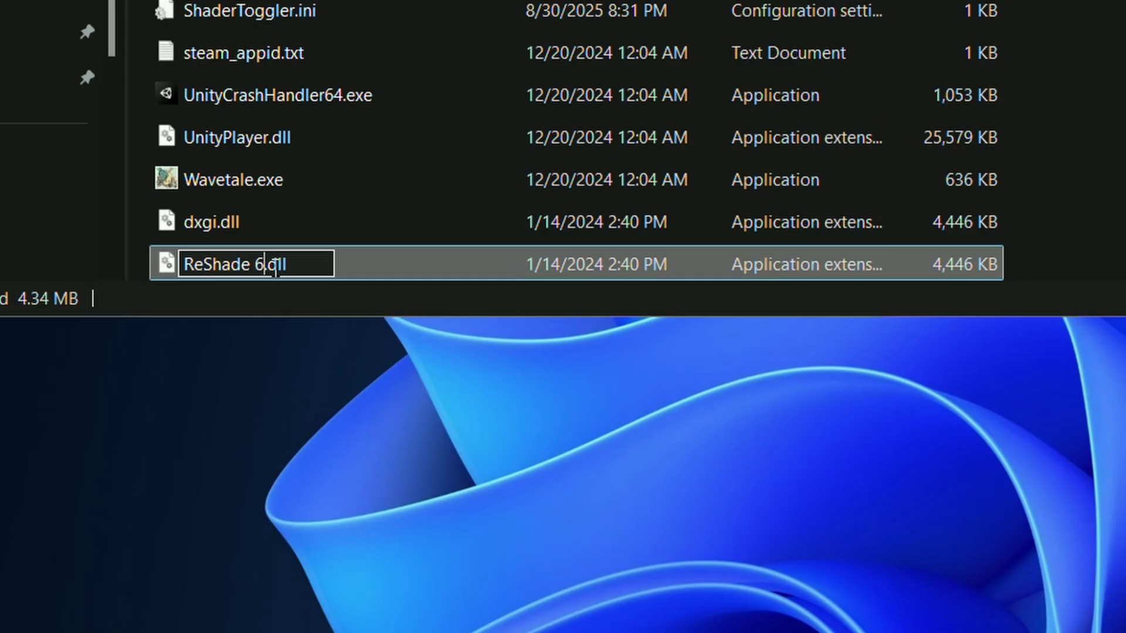
type("Shade 6.0.0 back")
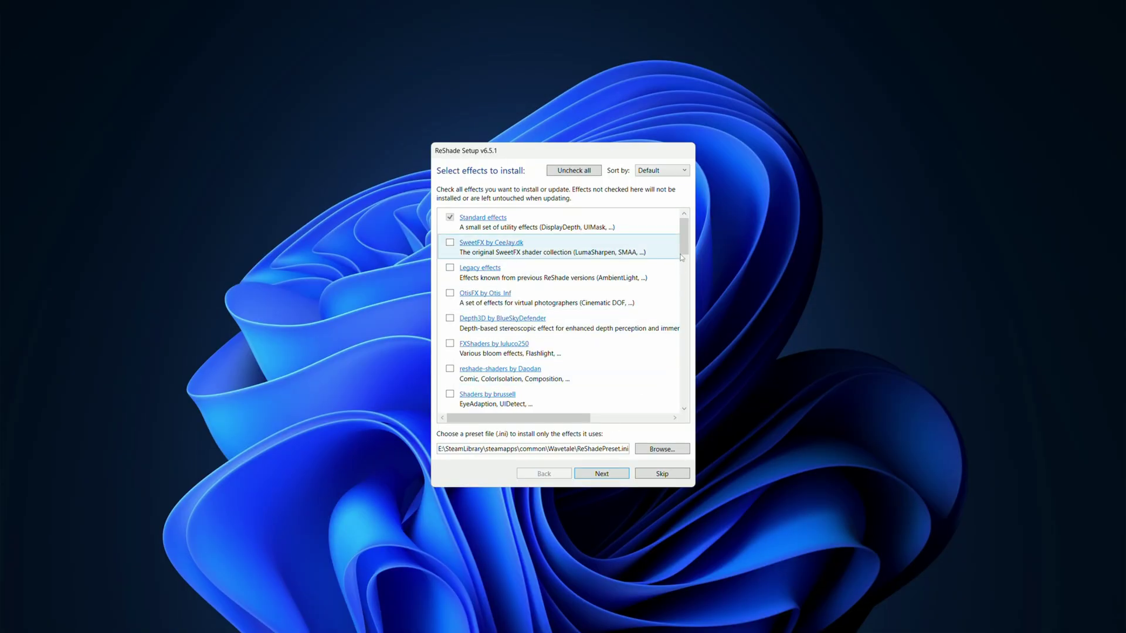
Choose the qUINT and iMMERSE packages by Marty McFly in the ReShade effects list and proceed with the installation
scroll(687, 267, "down", 3)
mouse_move(686, 268)
left_mouse_down()
mouse_move(687, 372)
mouse_move(688, 249)
left_mouse_up()
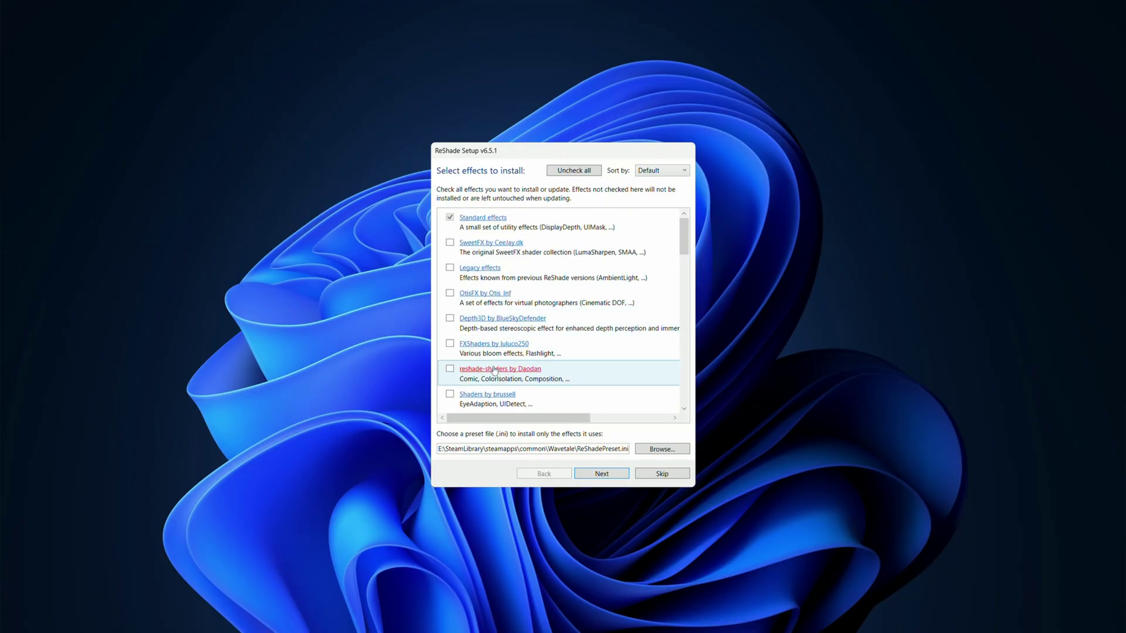
scroll(492, 376, "down", 2)
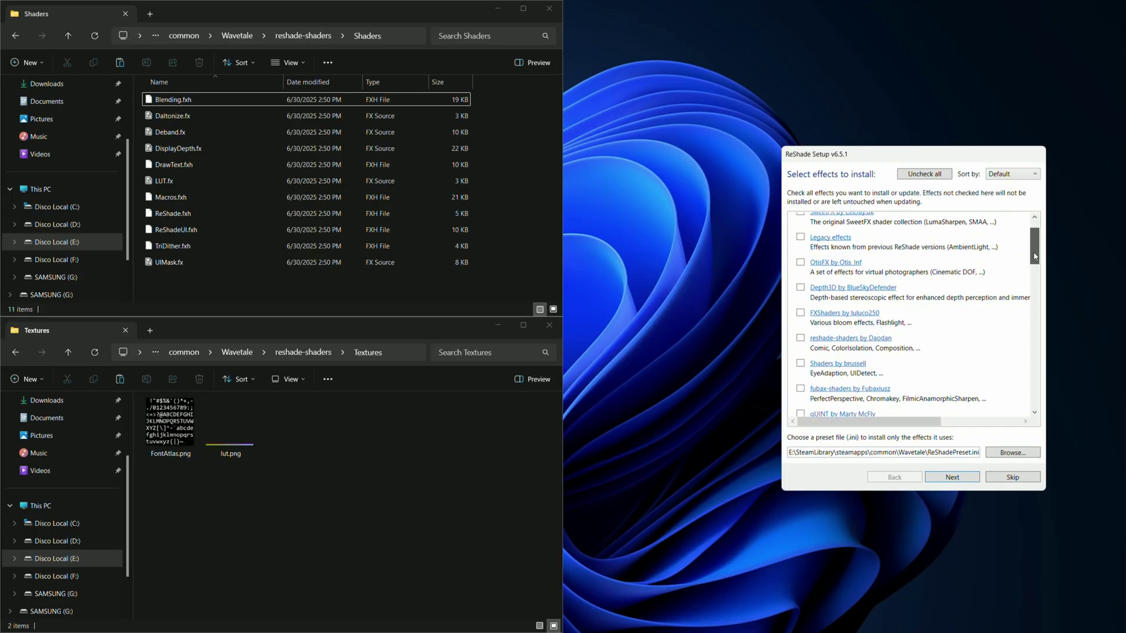
scroll(917, 299, "down", 5)
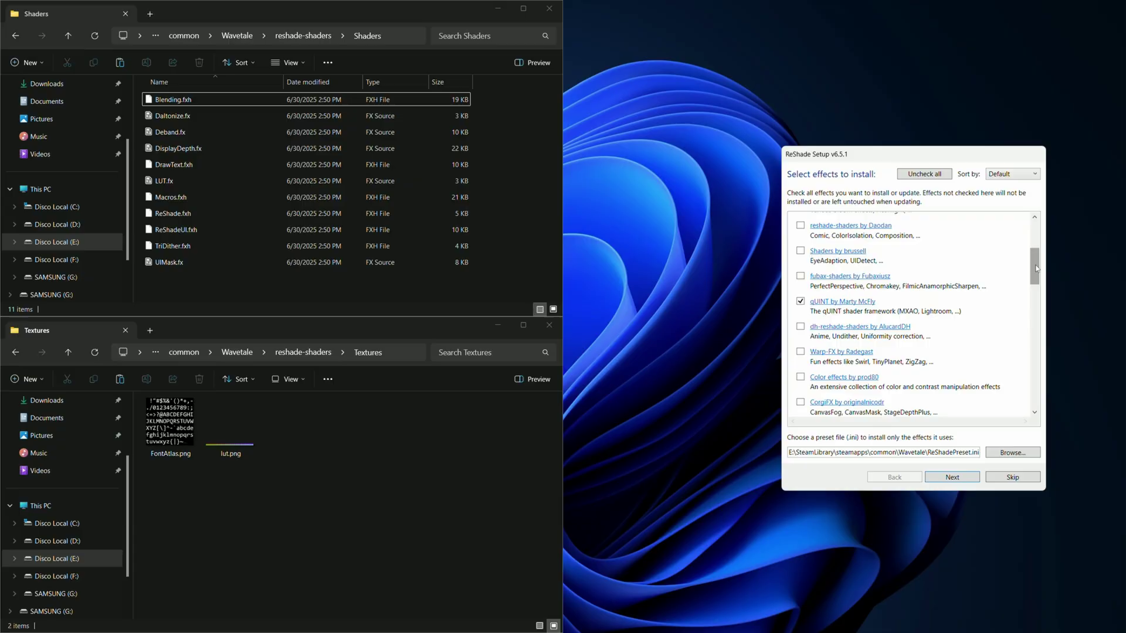
left_click_drag(1035, 269, 1036, 298)
scroll(915, 316, "down", 5)
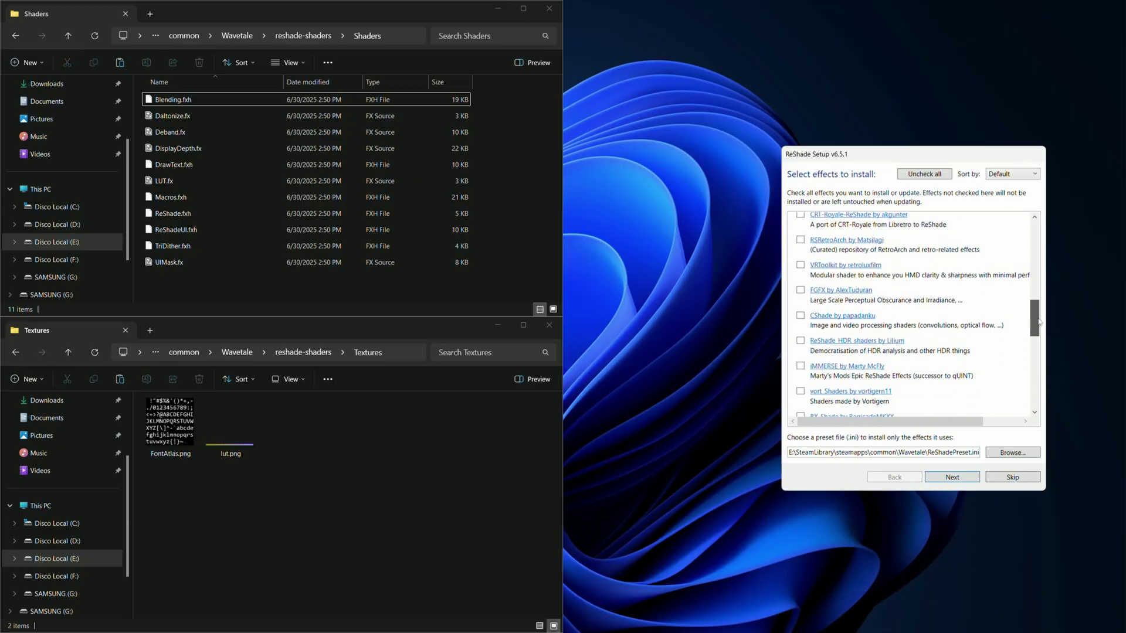
left_click(801, 355)
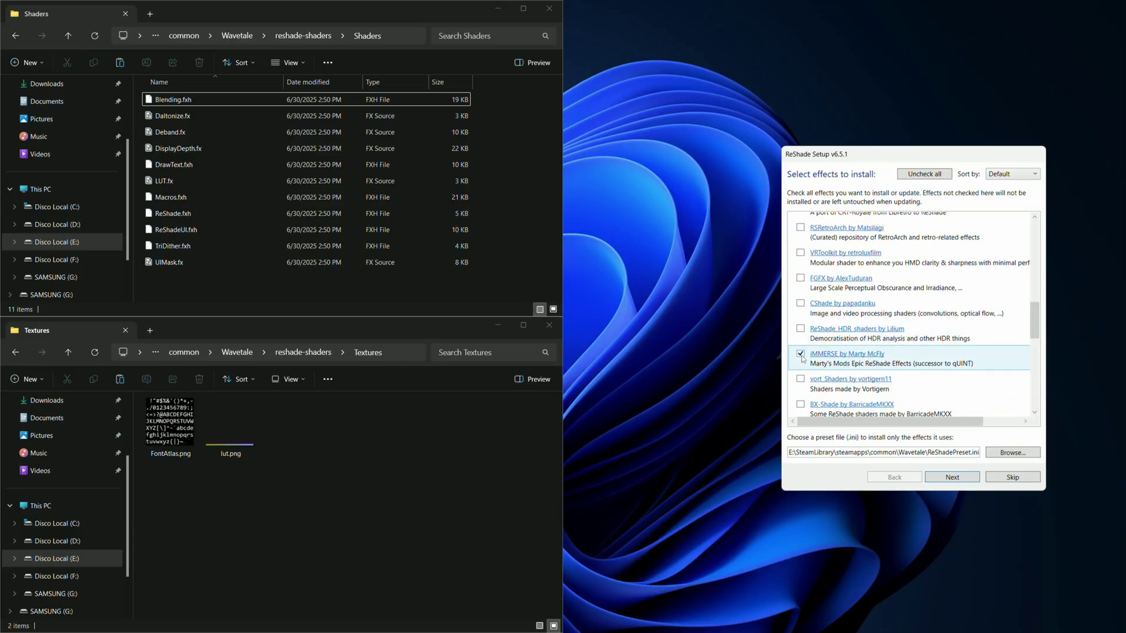
left_click(952, 478)
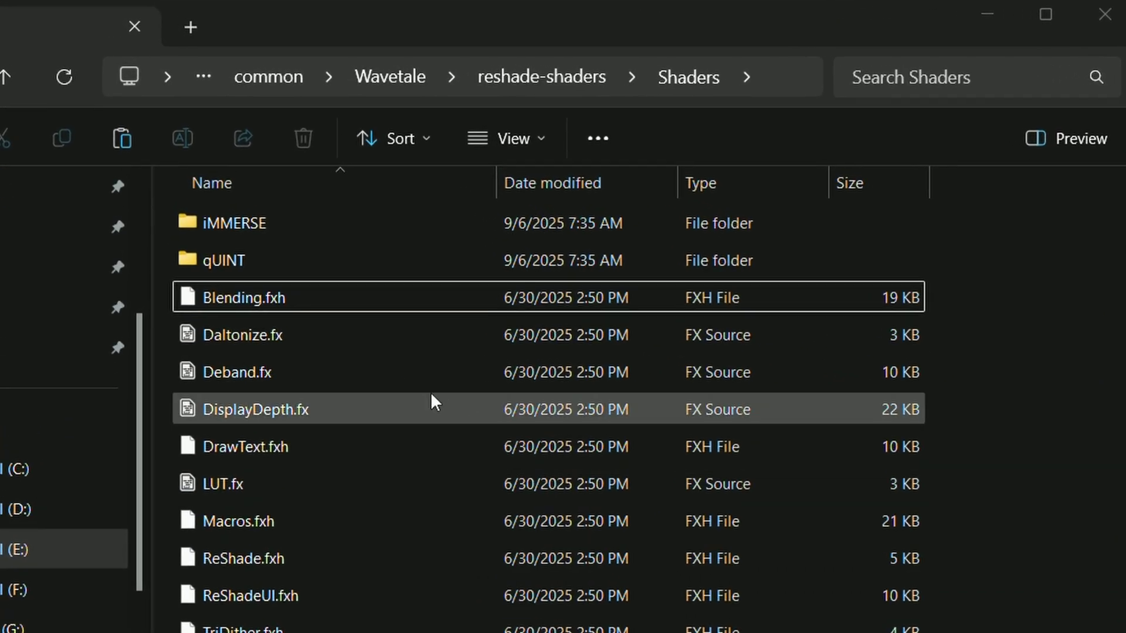
Select the iMMERSE and qUINT folders in Wavetale's reshade-shaders\Shaders folder
left_click(191, 117)
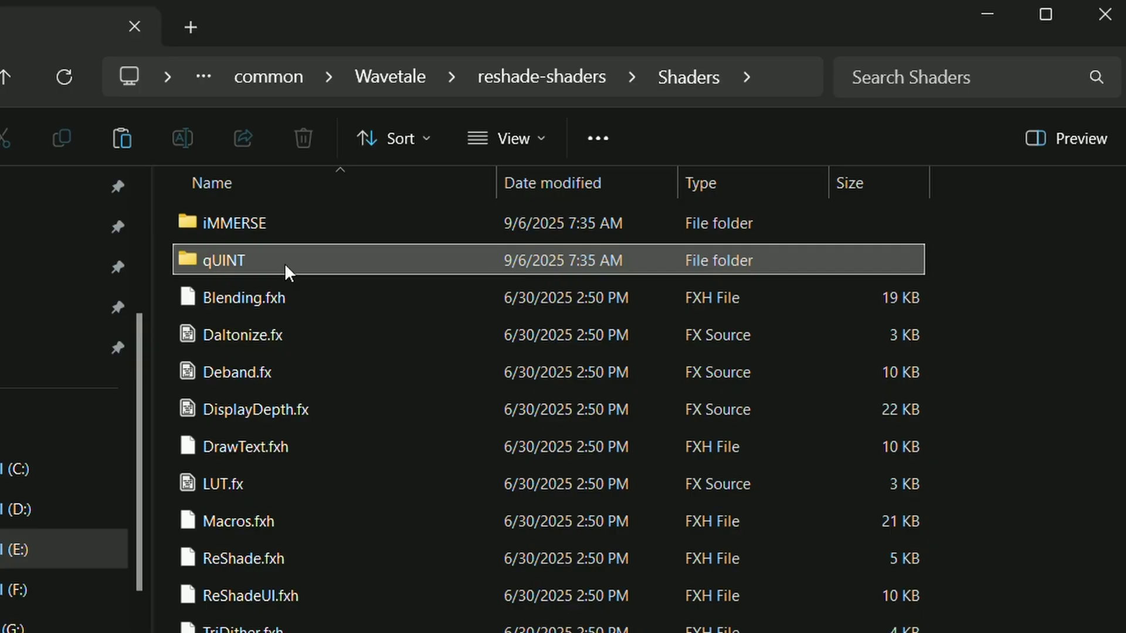
left_click(297, 223, "shift")
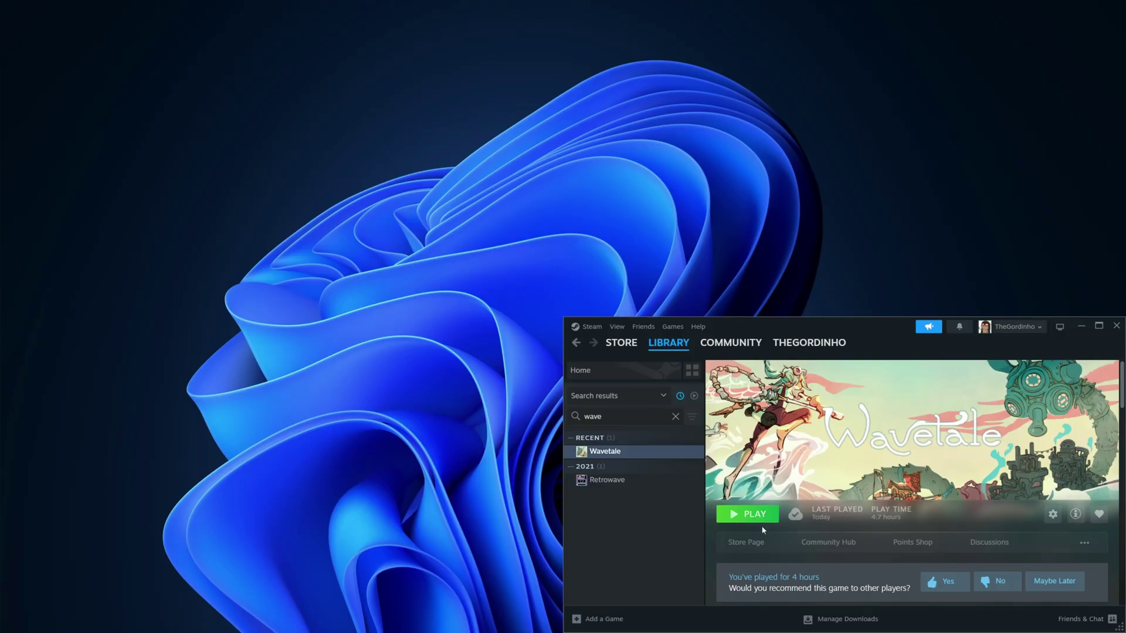
Launch Wavetale from Steam, then enable qUINT Bloom in the ReShade overlay and raise its Bloom Intensity
left_click(762, 523)
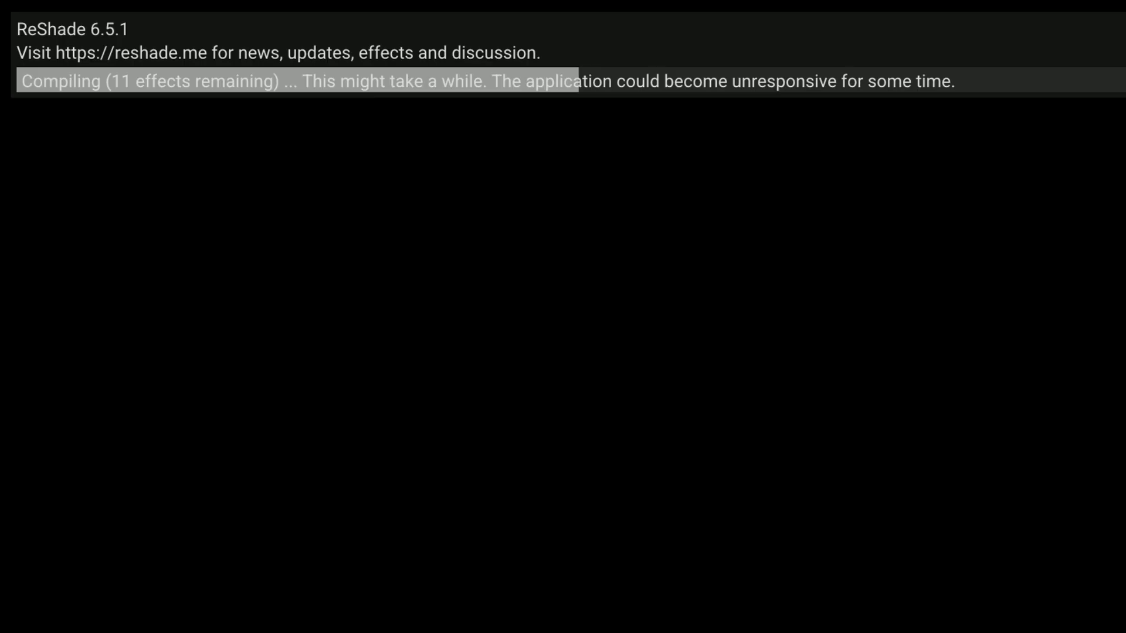
key("Home")
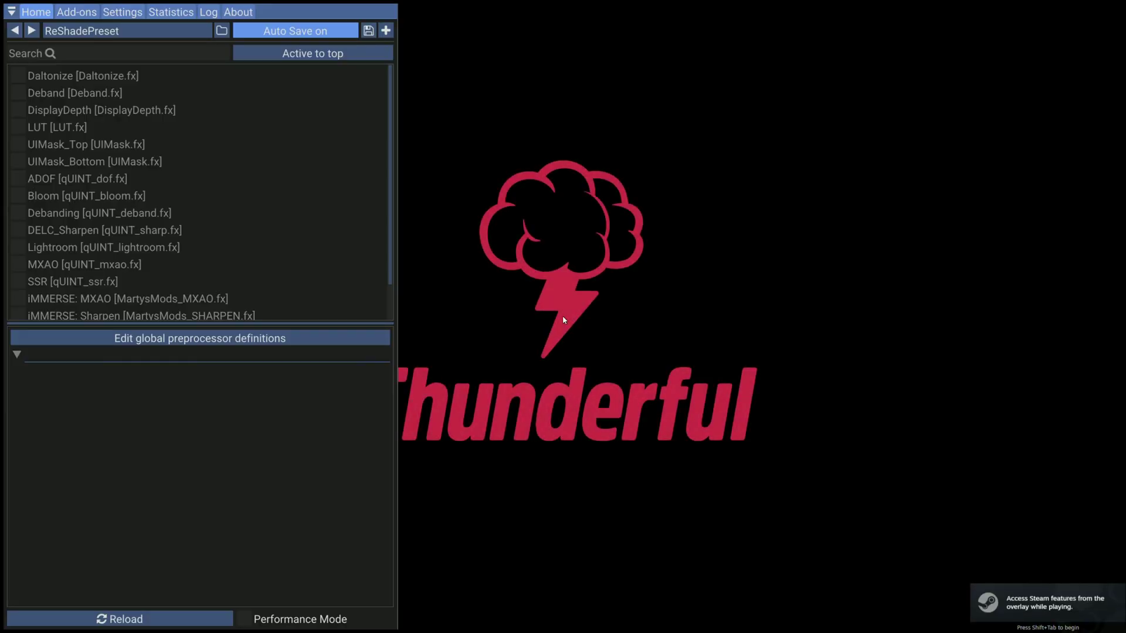
left_click(18, 196)
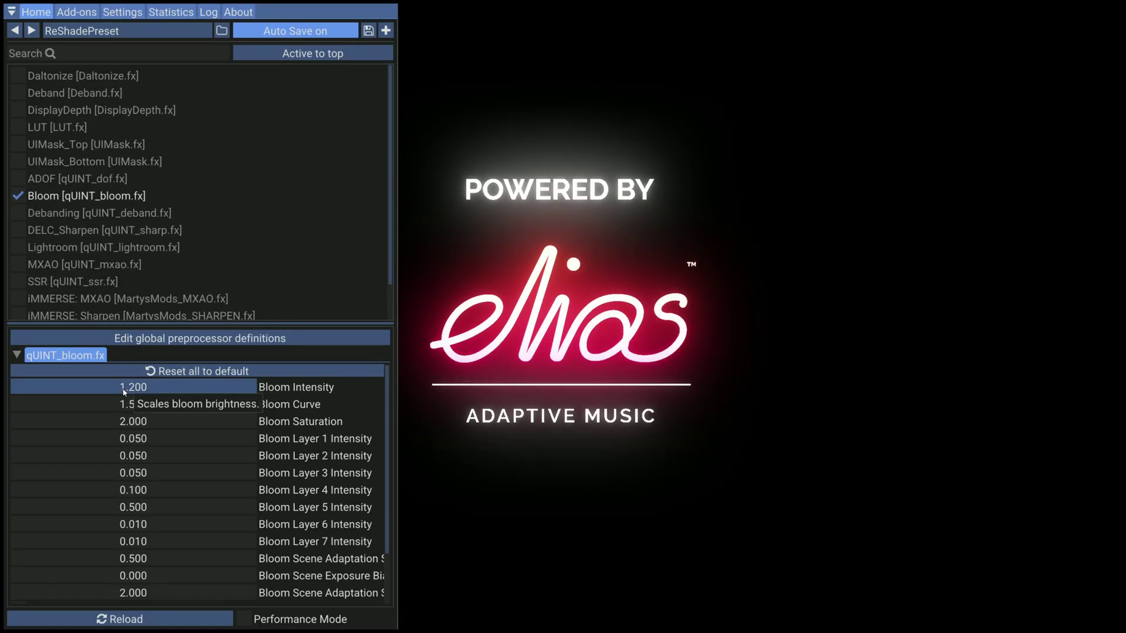
left_click_drag(134, 387, 191, 392)
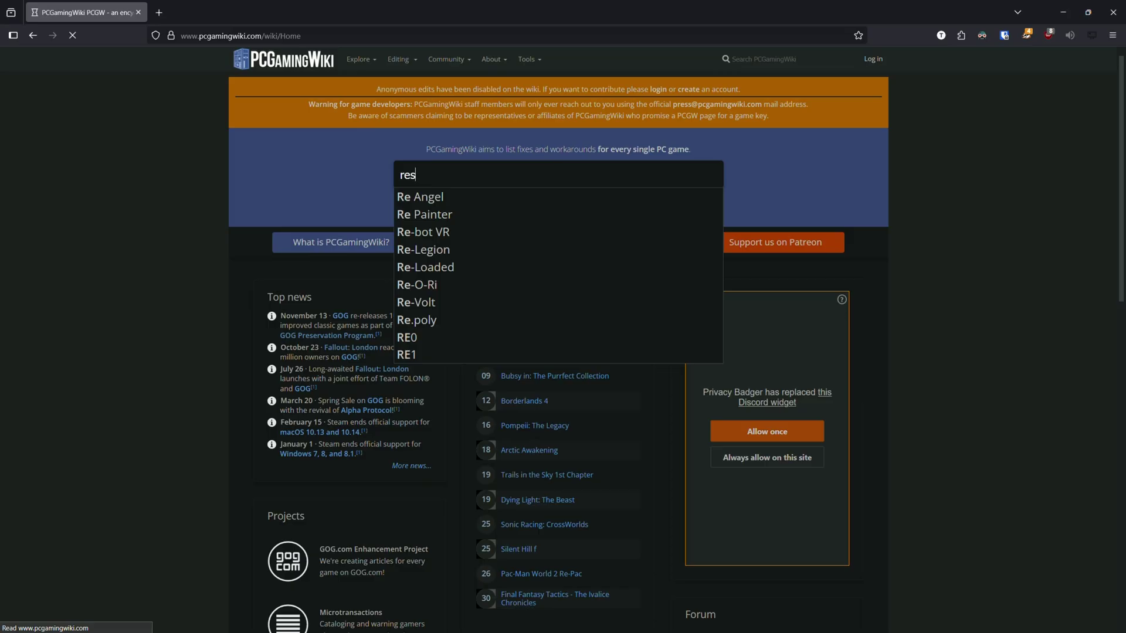
Open the ReShade article on PCGamingWiki and find its list of known shader repositories
key("Return")
middle_click(917, 109)
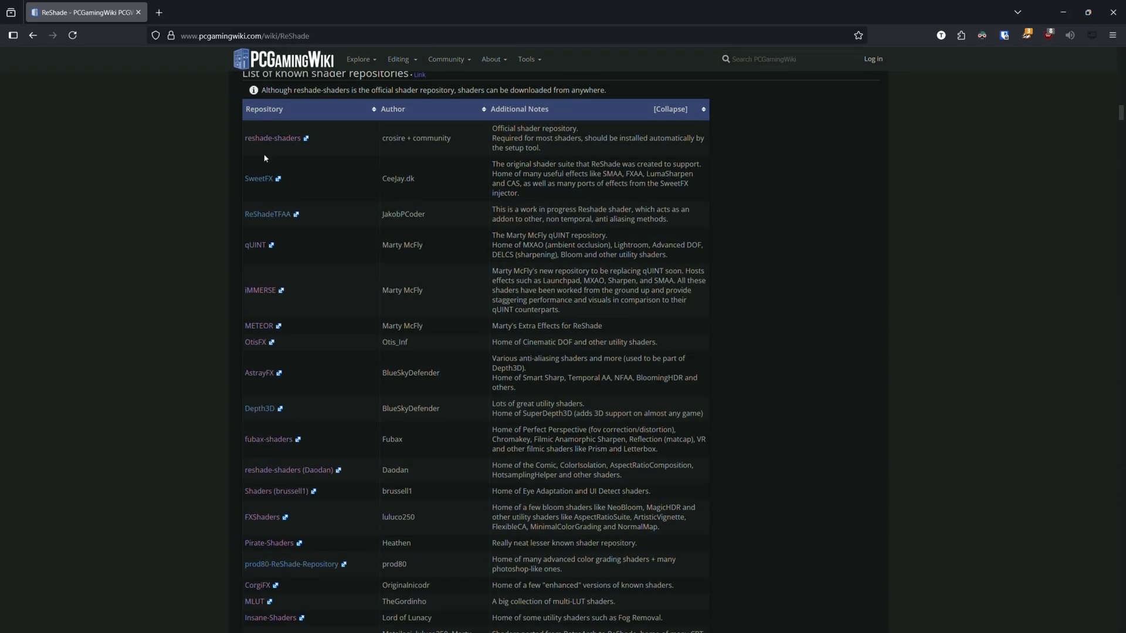
scroll(264, 157, "up", 1)
scroll(336, 191, "down", 2)
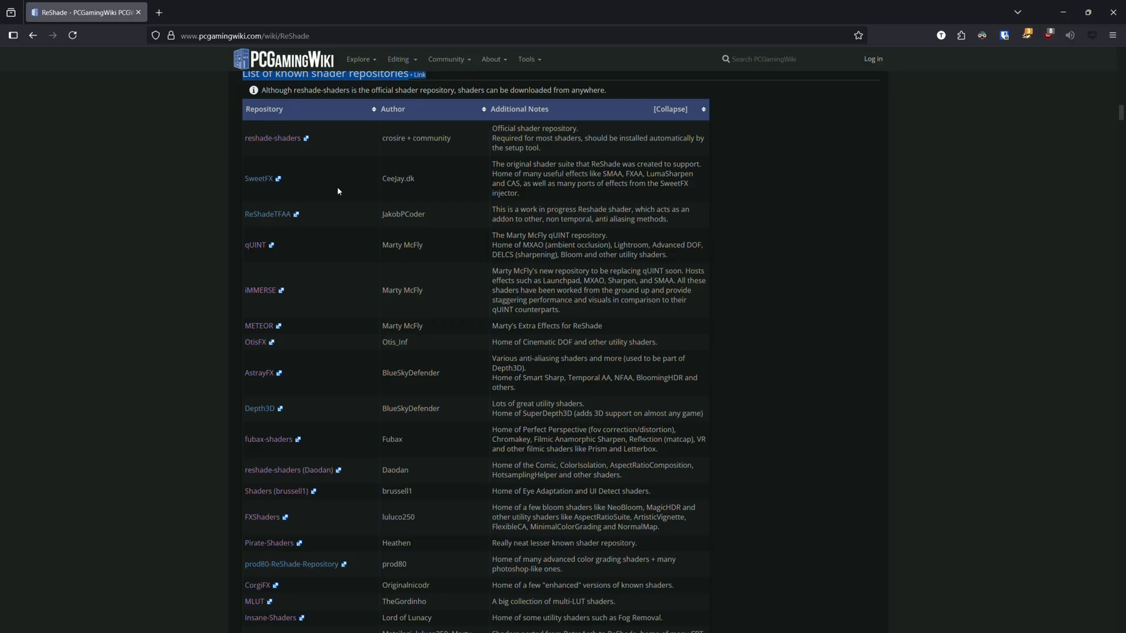
Open Marty McFly's qUINT repository from the list in a new tab and download it as a ZIP
middle_click(255, 188)
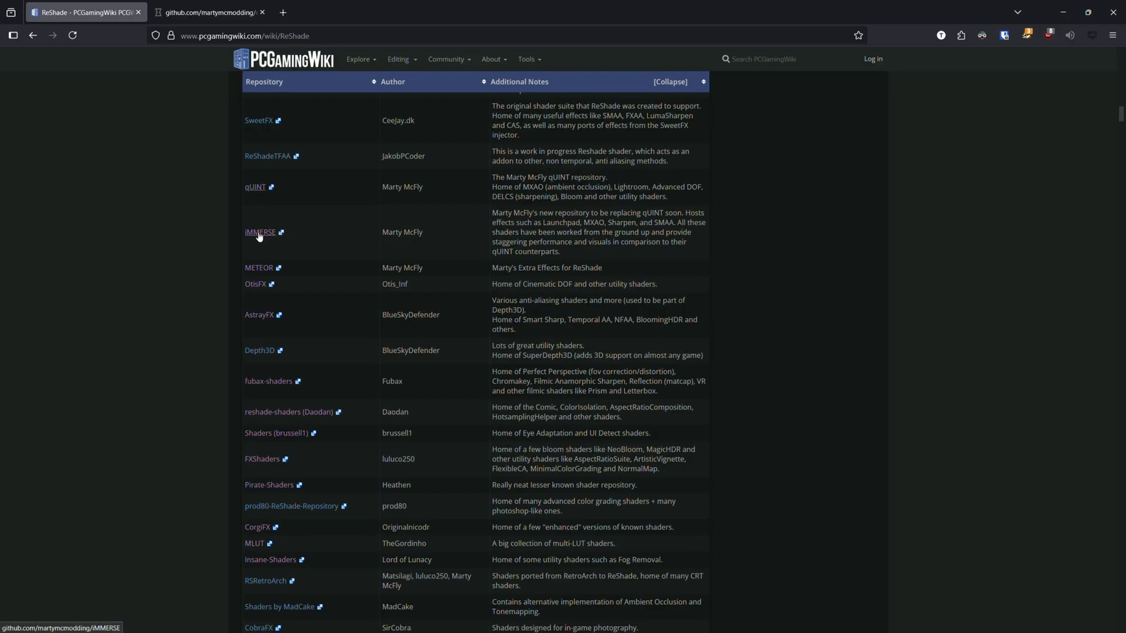
left_click(219, 18)
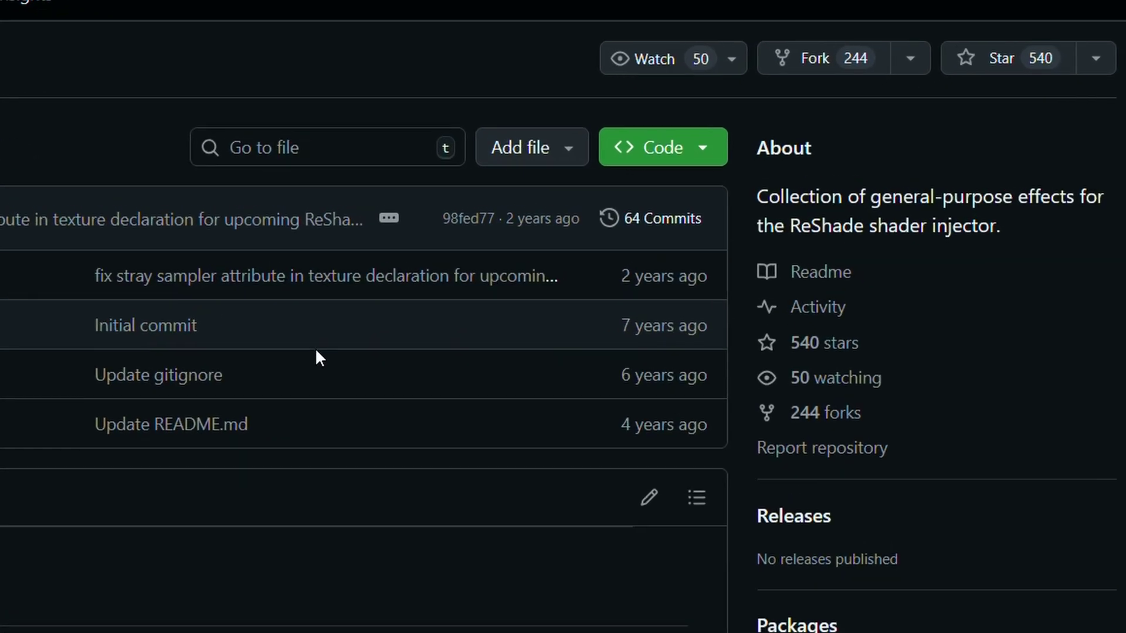
left_click(707, 152)
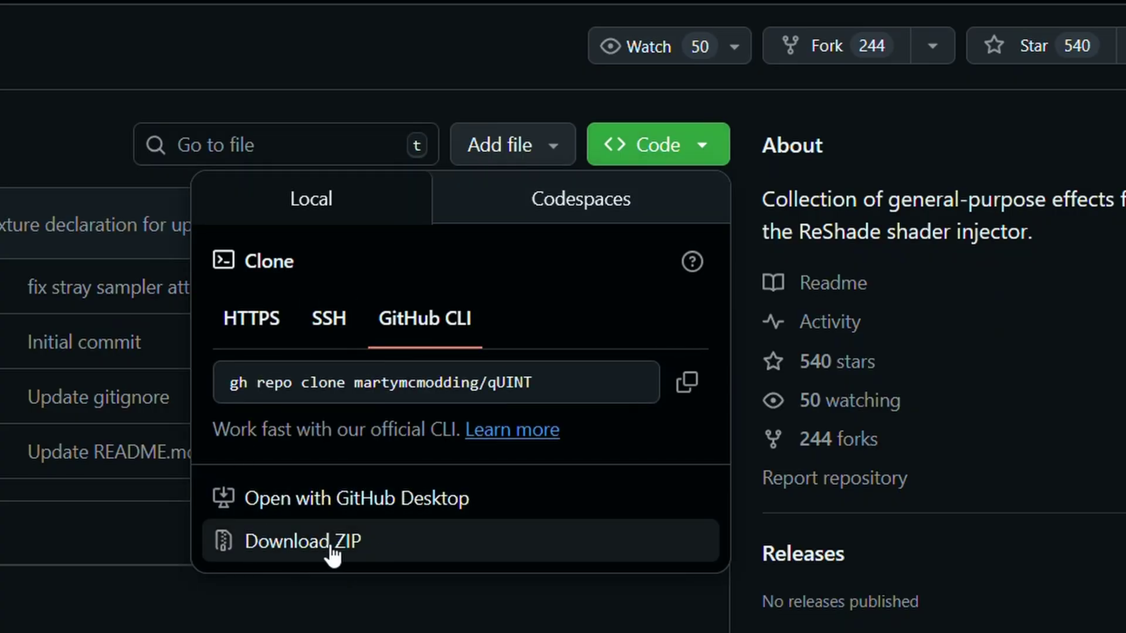
left_click(286, 542)
Switch to the iMMERSE repository on GitHub and download it as a ZIP
left_click(332, 12)
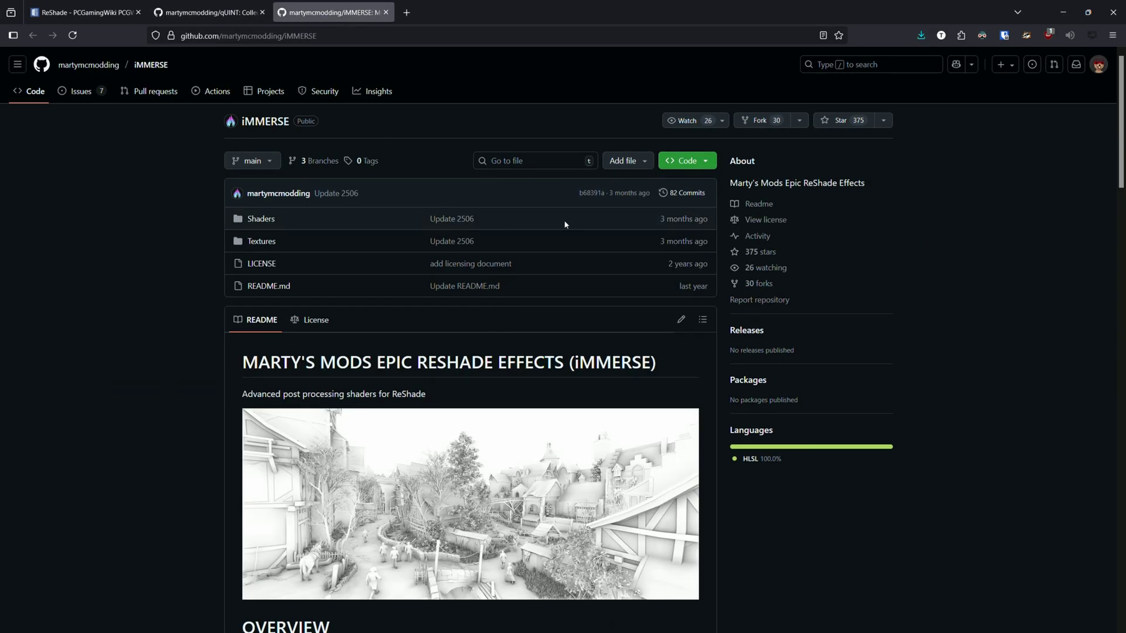
left_click(702, 167)
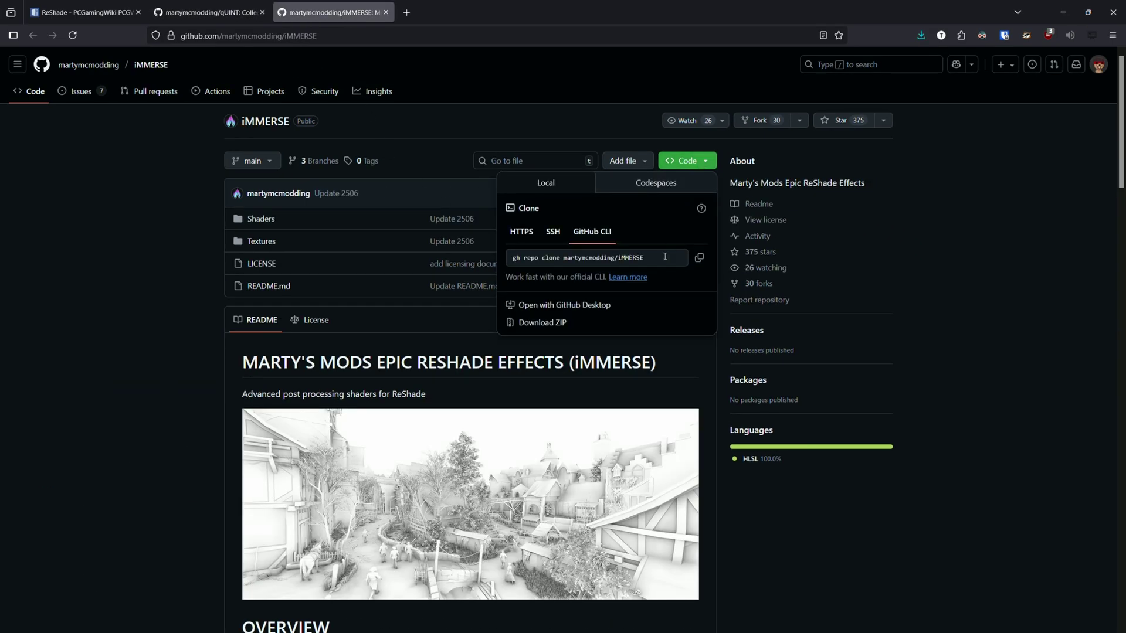
left_click(536, 323)
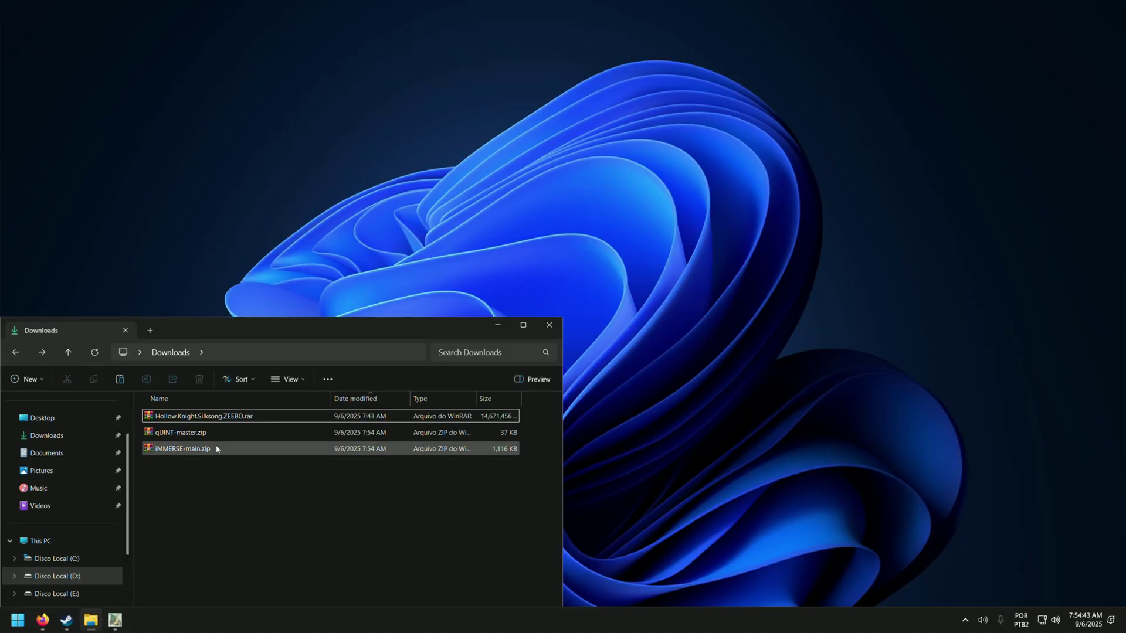
Browse Wavetale's local files from the Steam library and open its reshade-shaders\Shaders folder
right_click(610, 451)
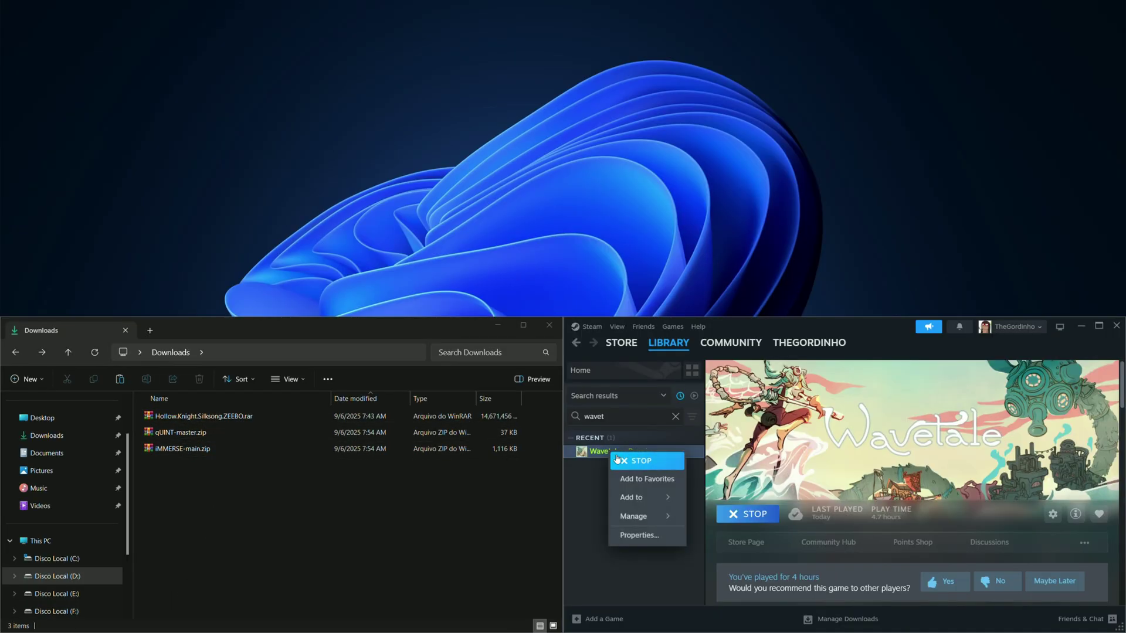
mouse_move(626, 517)
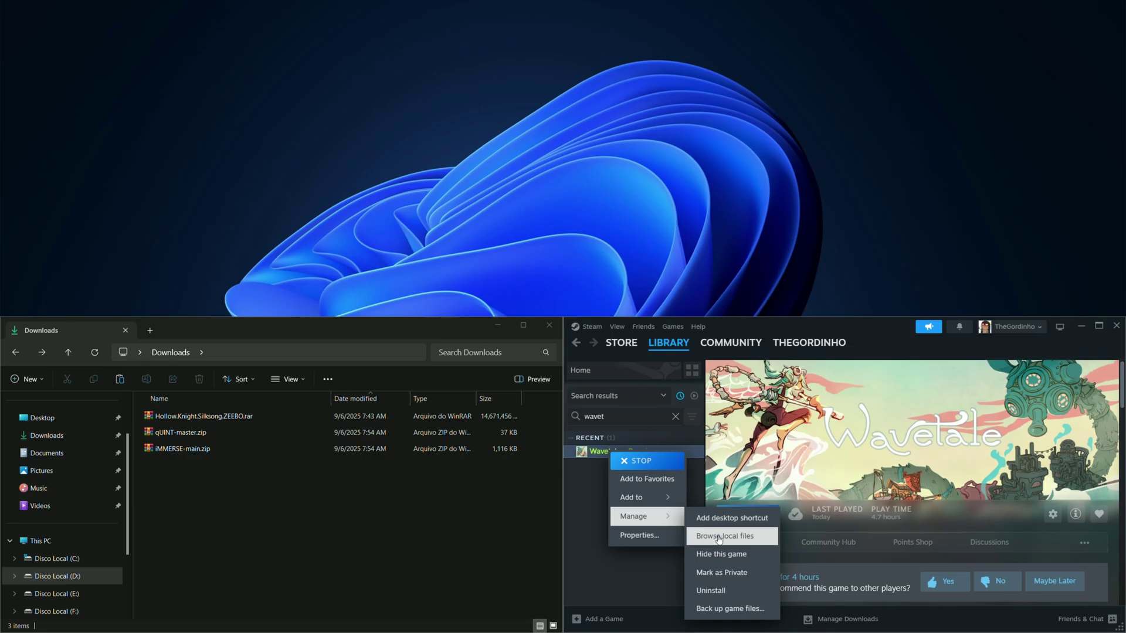
left_click(719, 537)
double_click(171, 105)
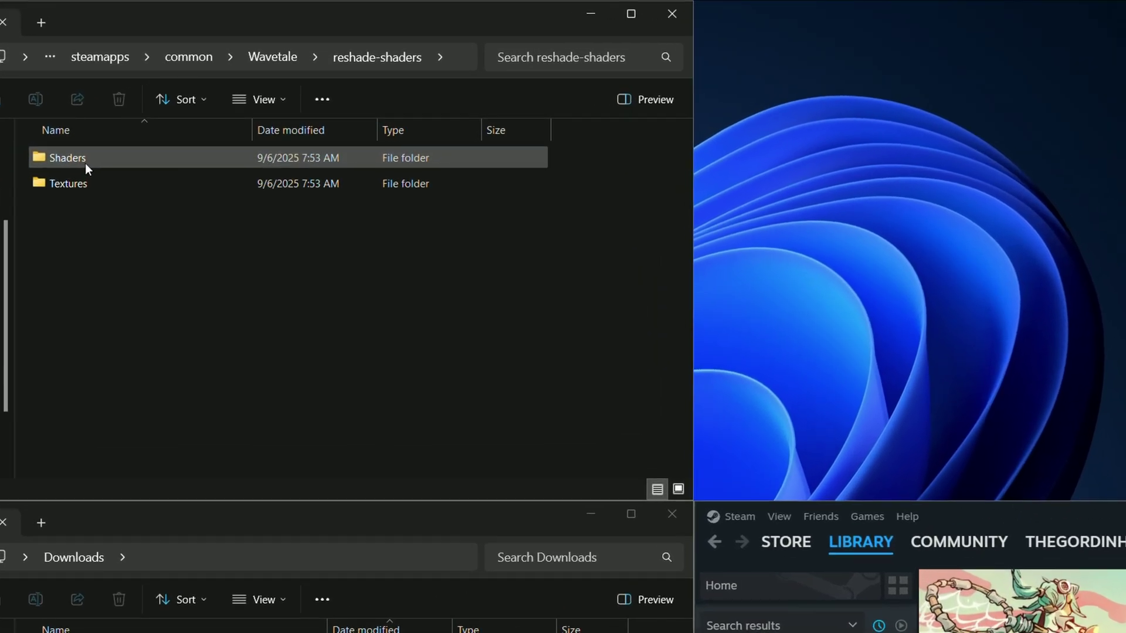
double_click(85, 163)
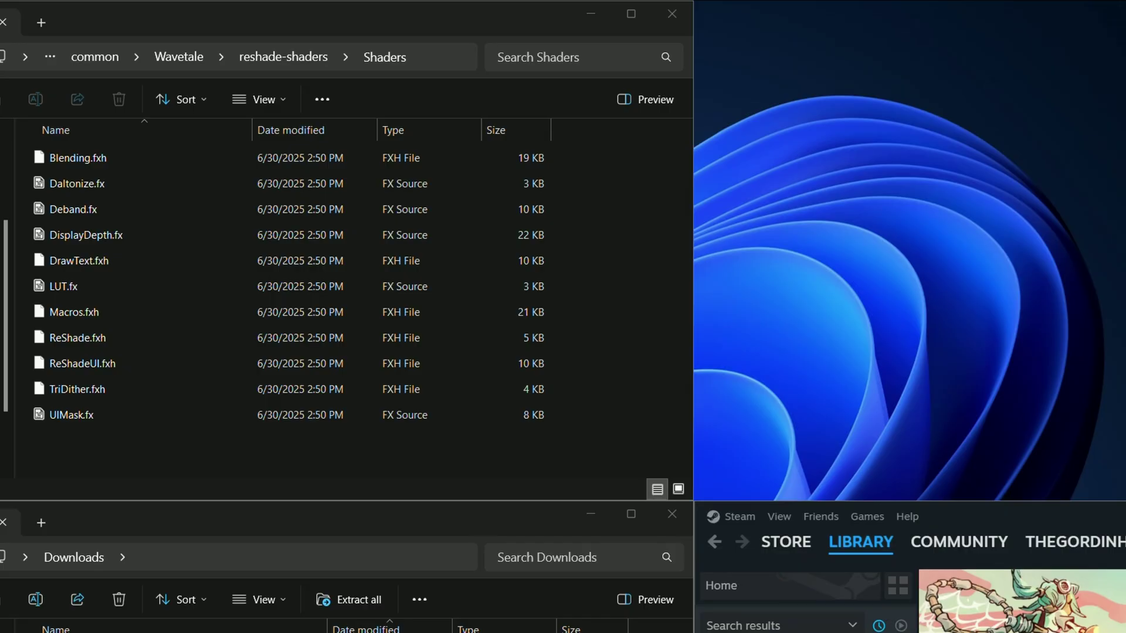
Create a qUINT folder in the game's Shaders folder and copy all shader files from the Shaders folder of qUINT-master.zip into it
double_click(804, 221)
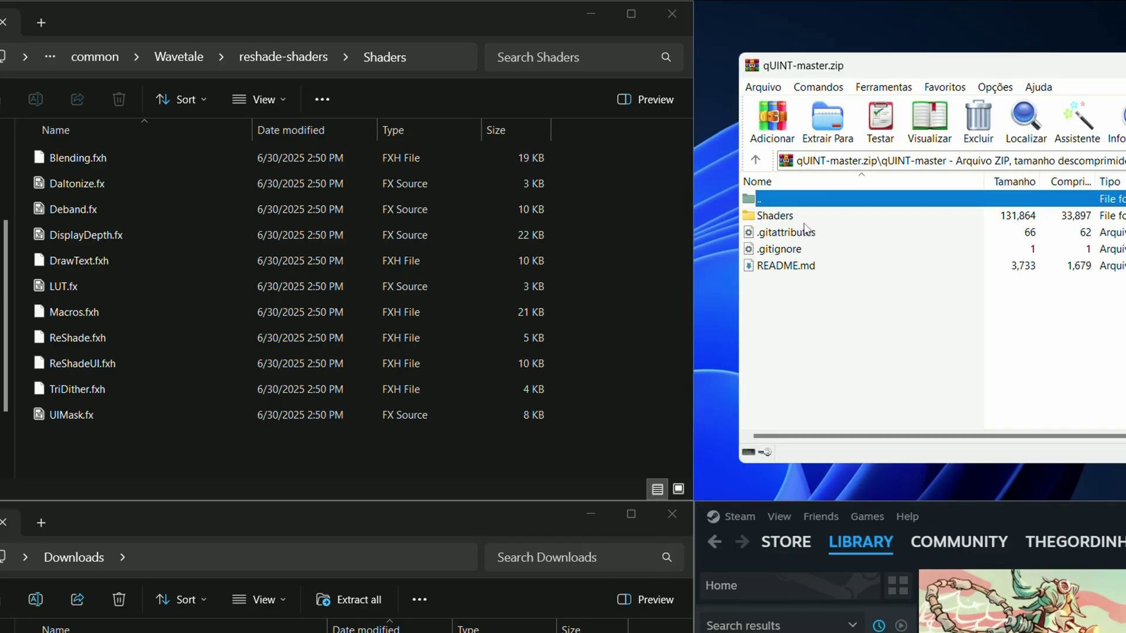
left_click(392, 444)
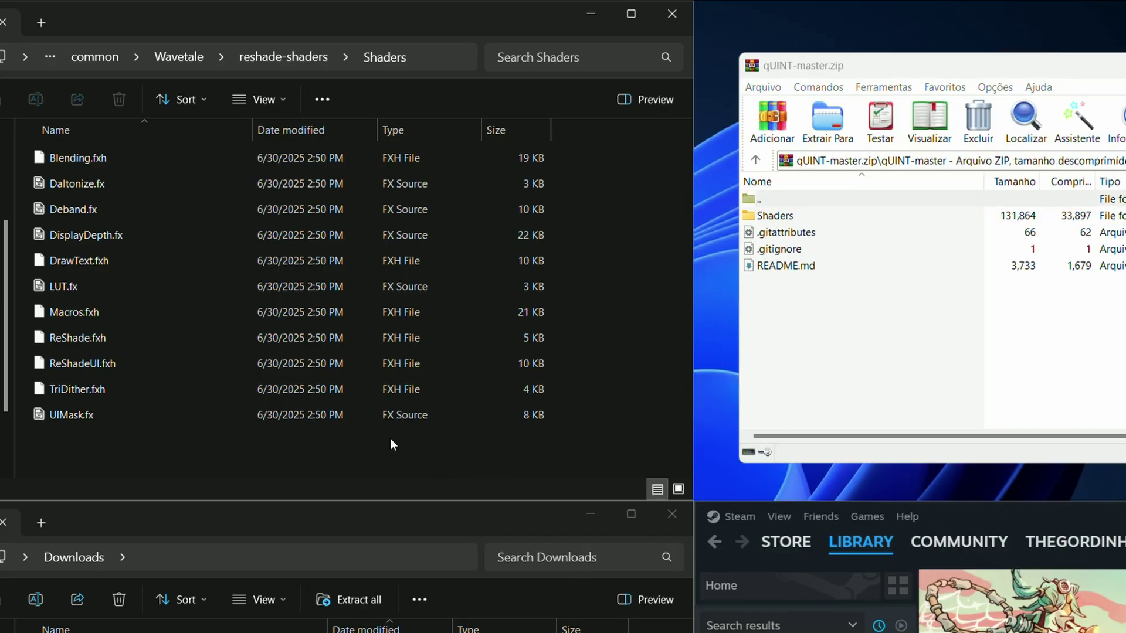
key("ctrl+shift+n")
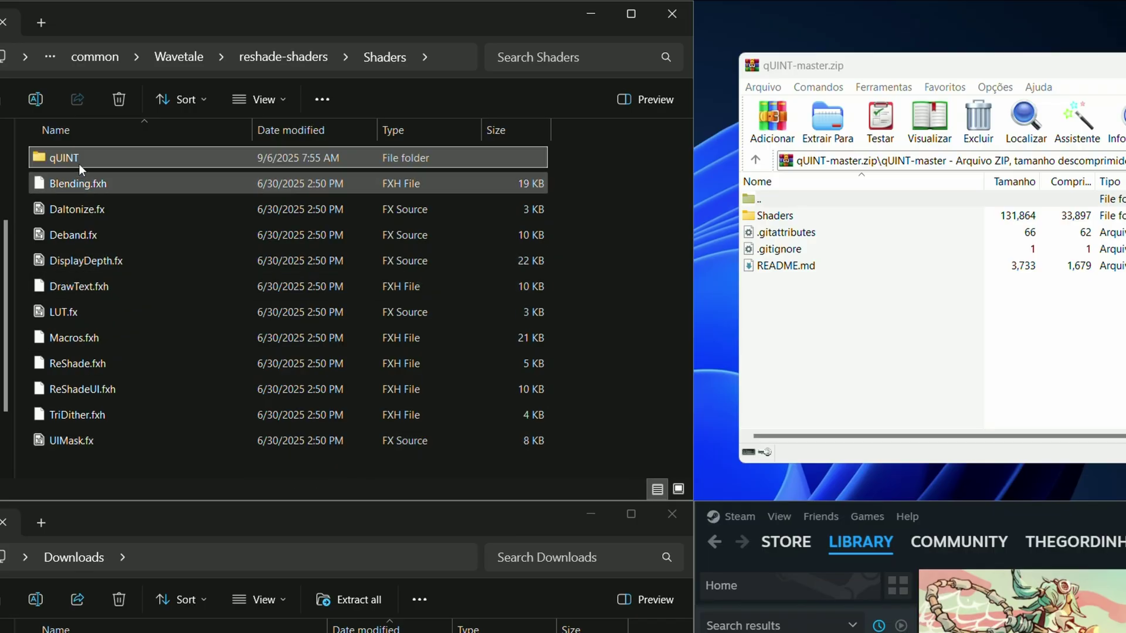
double_click(71, 158)
double_click(783, 221)
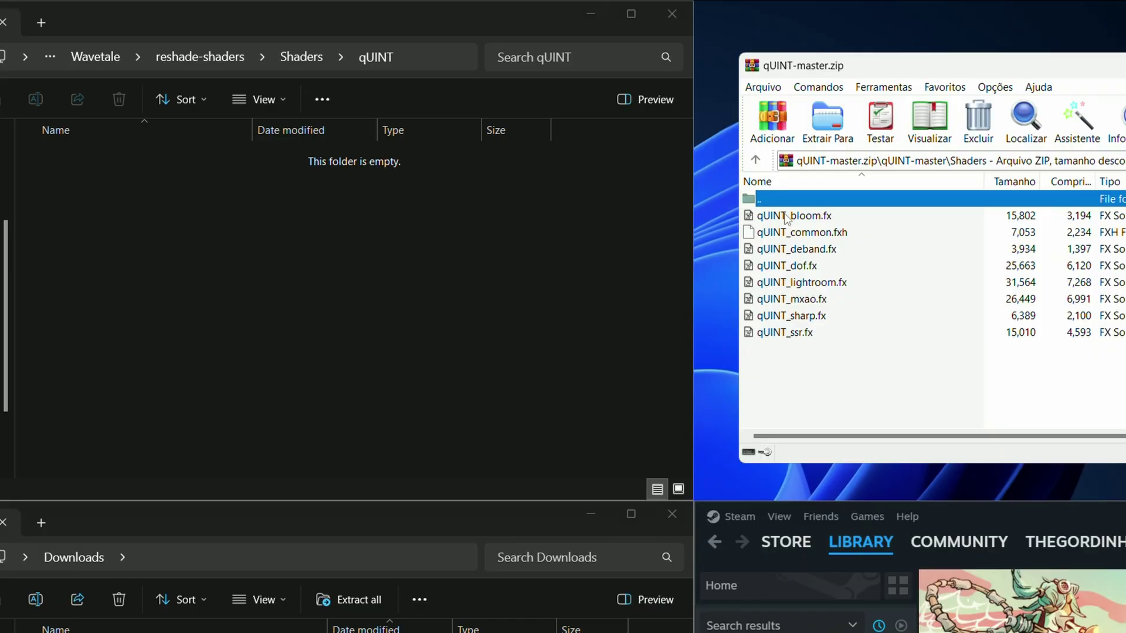
left_click_drag(779, 364, 782, 220)
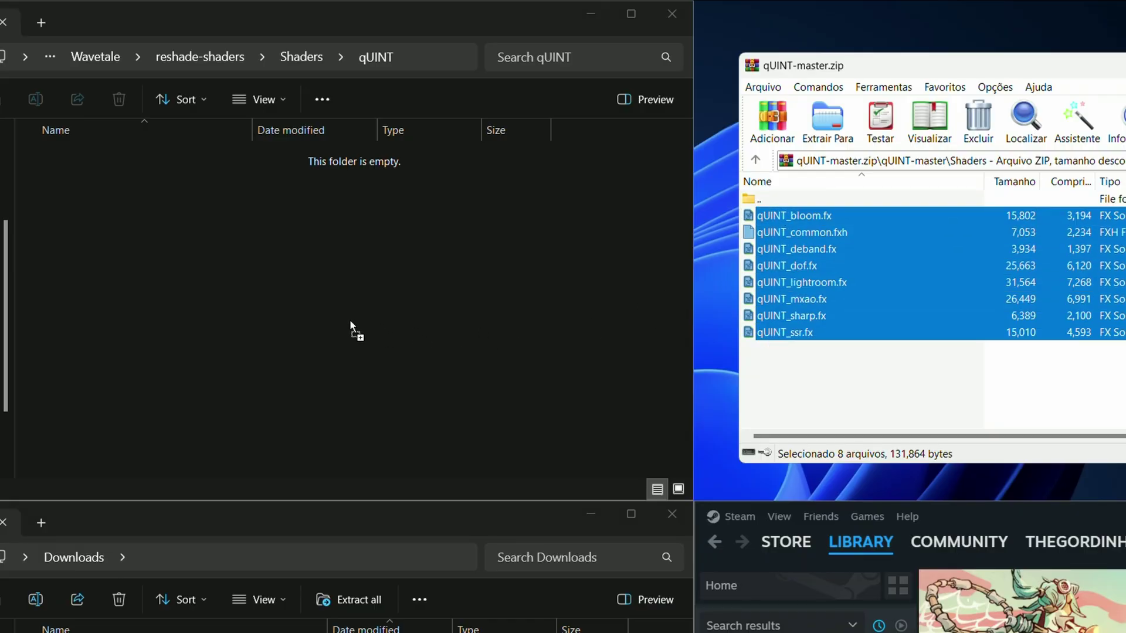
left_click_drag(352, 328, 307, 287)
Open the Shaders folder inside iMMERSE-main.zip and create a folder named iMMERSE in the game's Shaders folder
key("alt+Up")
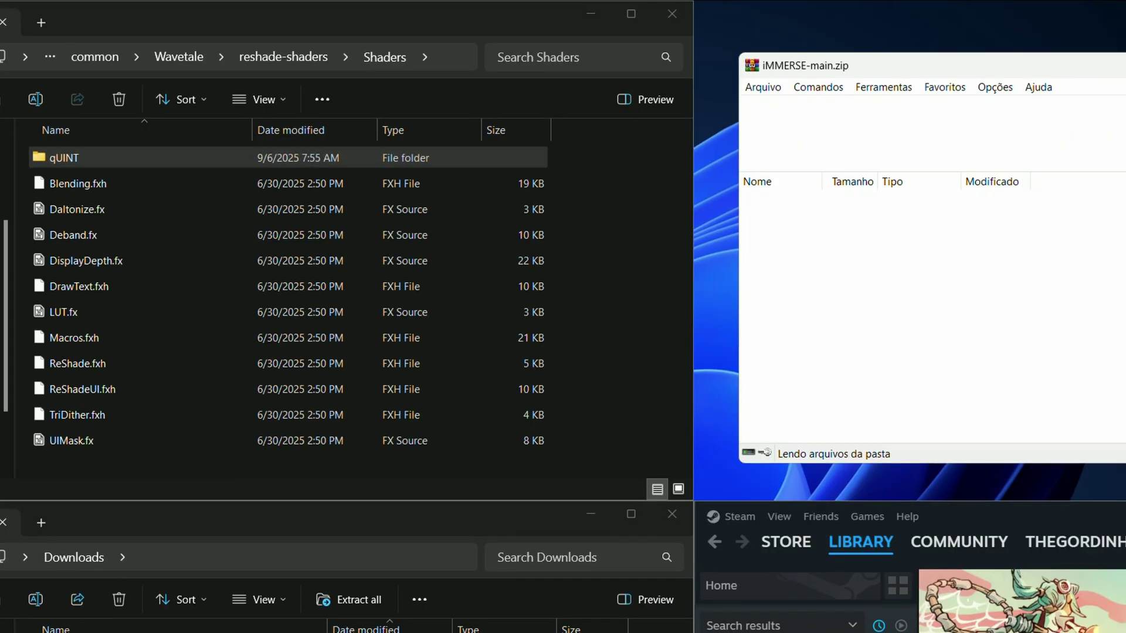
double_click(818, 216)
double_click(786, 217)
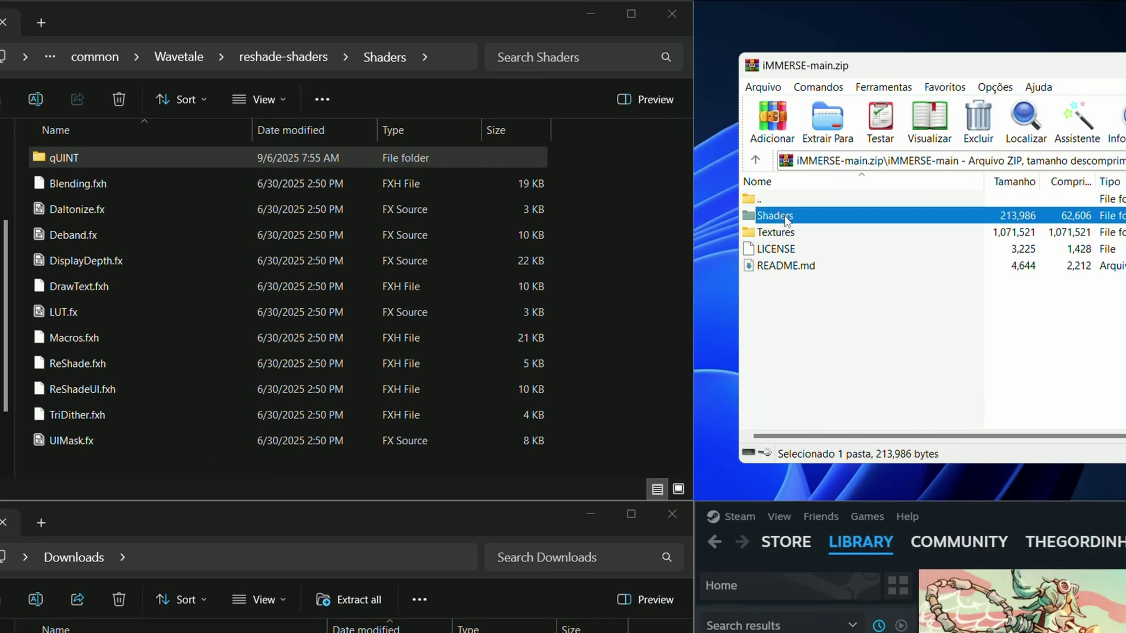
left_click(297, 466)
key("ctrl+shift+n")
type("iMMERSE")
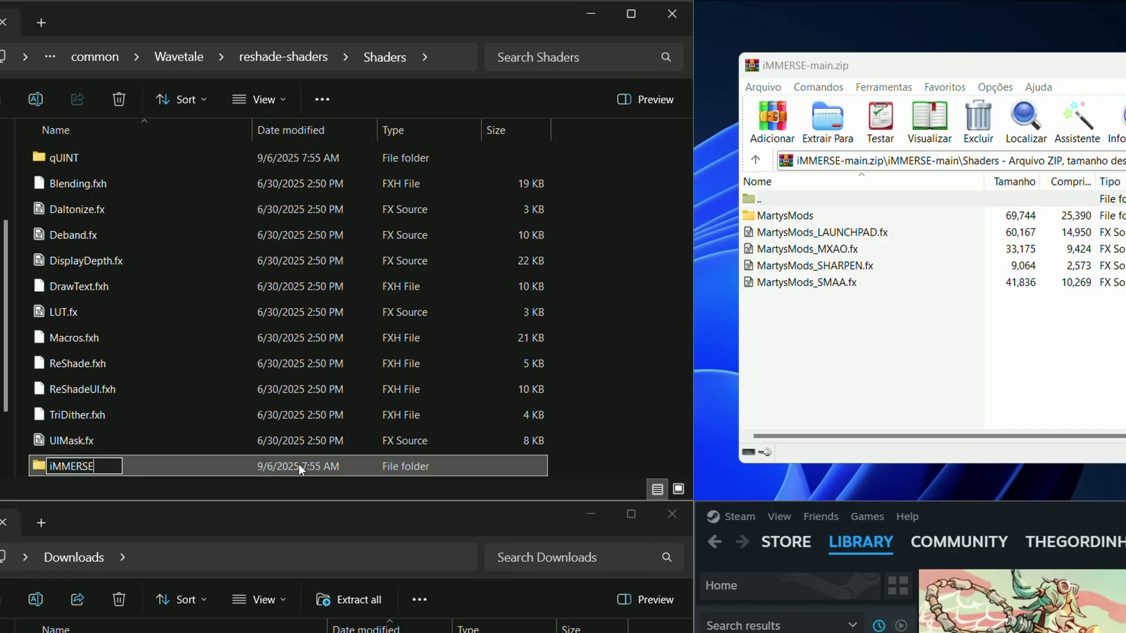
key("Return")
Copy the MartysMods folder and all MartysMods .fx files from the iMMERSE archive into the game's Shaders\iMMERSE folder
double_click(182, 468)
left_click_drag(794, 317, 773, 220)
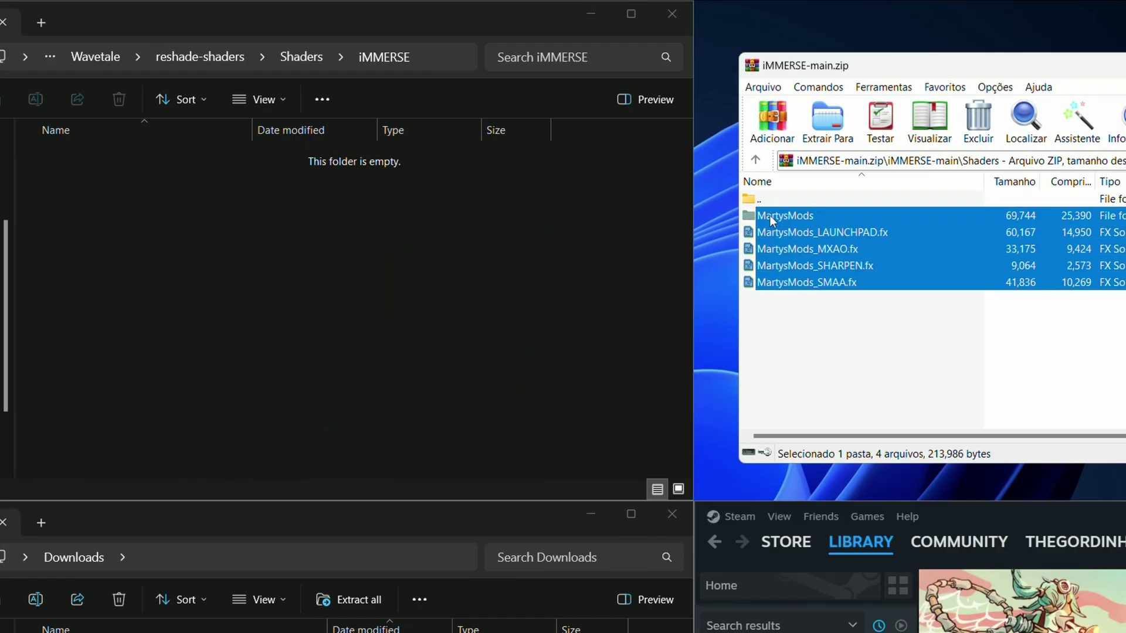
left_click_drag(347, 299, 347, 300)
Return to the iMMERSE-main level of the archive and open the game's reshade-shaders\Textures folder
left_click(877, 336)
key("BackSpace")
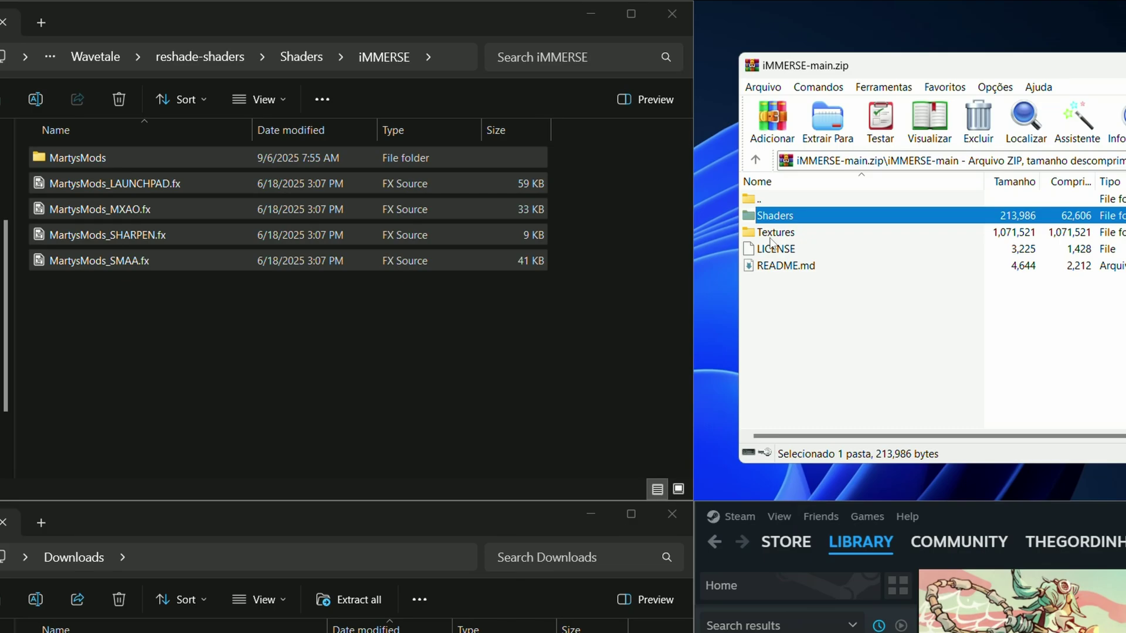
left_click(793, 238)
key("BackSpace")
key("BackSpace")
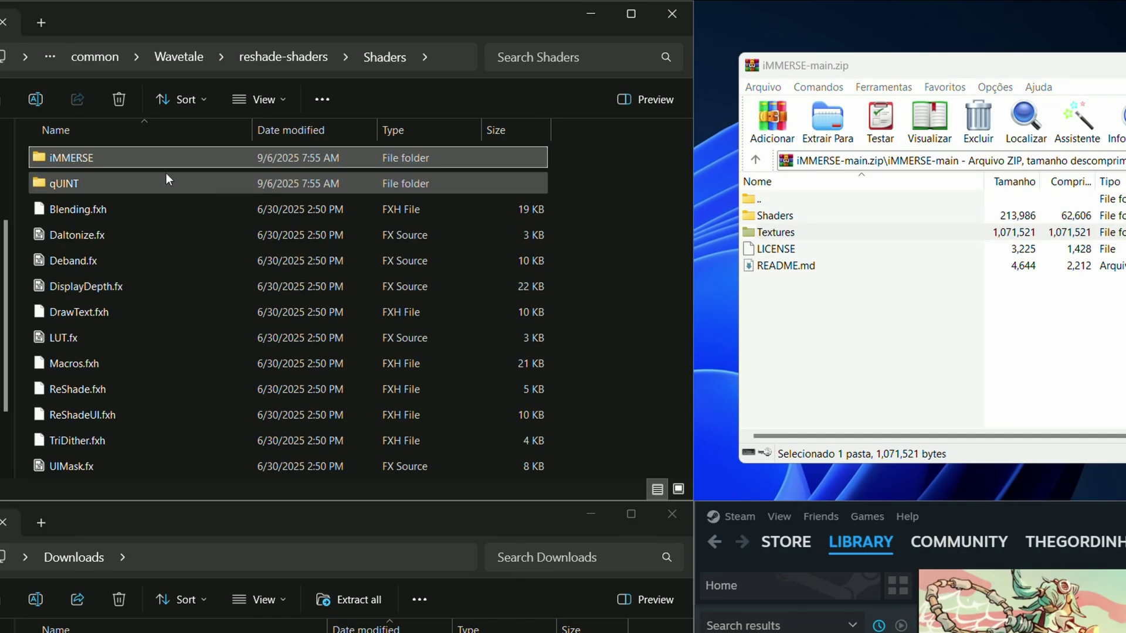
double_click(86, 188)
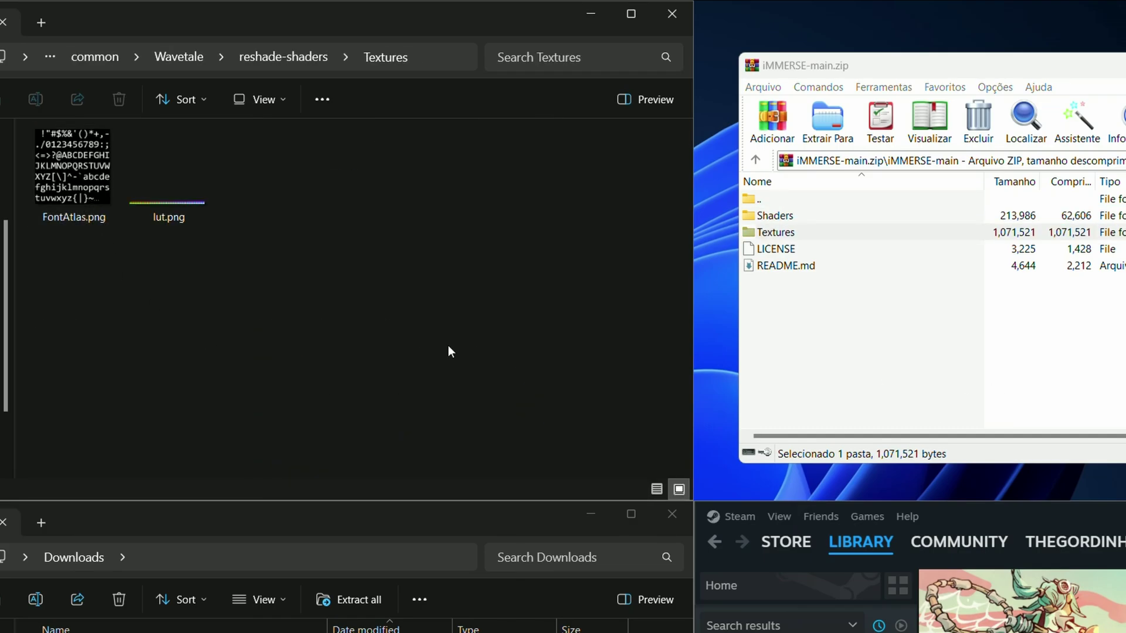
Create an iMMERSE folder in the game's Textures folder and copy the archive's texture files into it
key("ctrl+shift+n")
type("iMME")
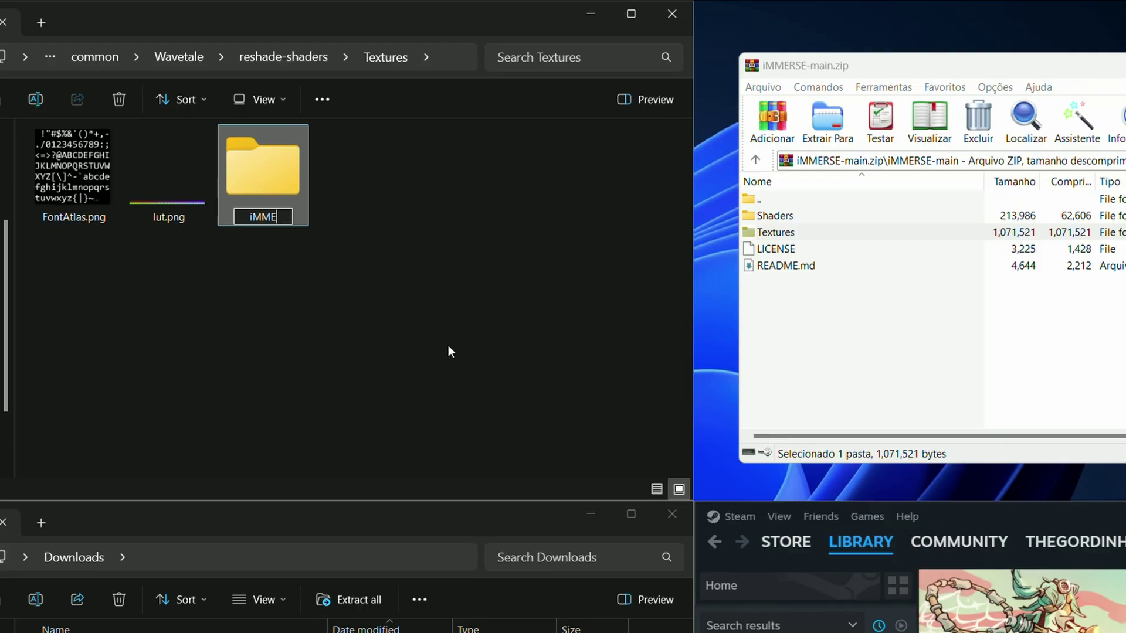
type("RSE")
key("Return")
key("Return")
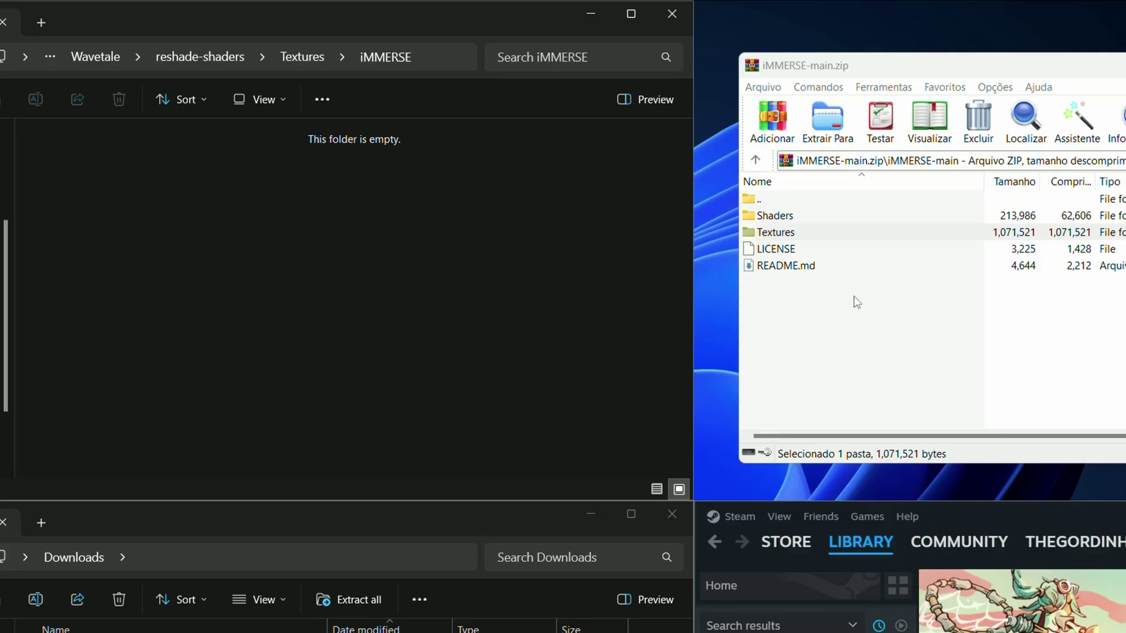
key("Return")
left_click_drag(781, 319, 319, 300)
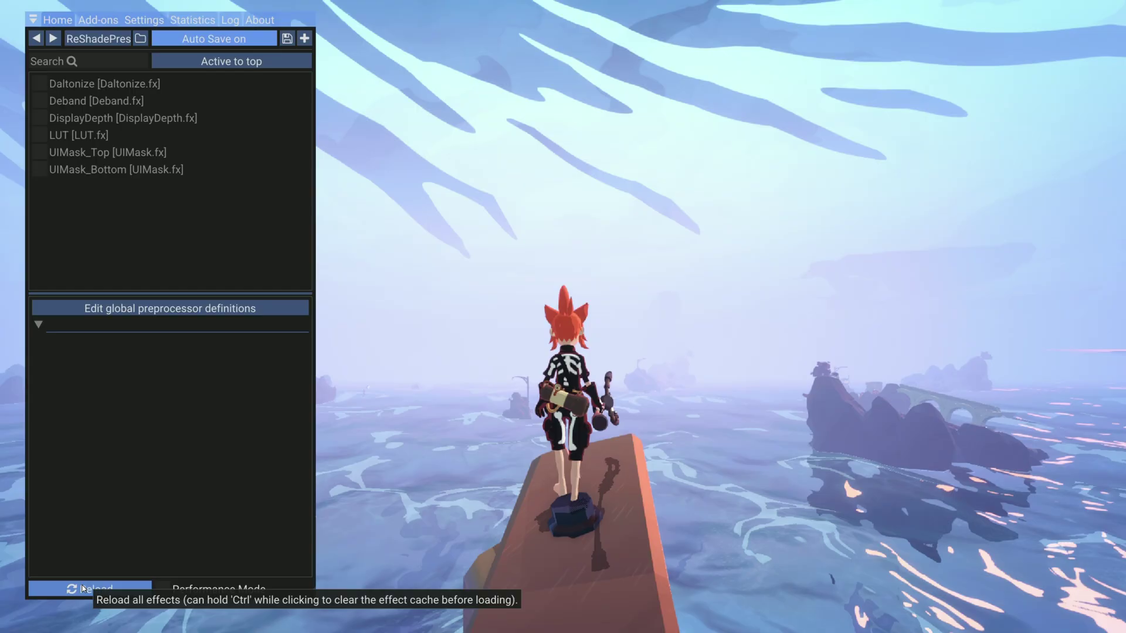
Reload all effects in Wavetale's ReShade overlay, then enable and adjust the Bloom effect from qUINT_bloom.fx
left_click(82, 586)
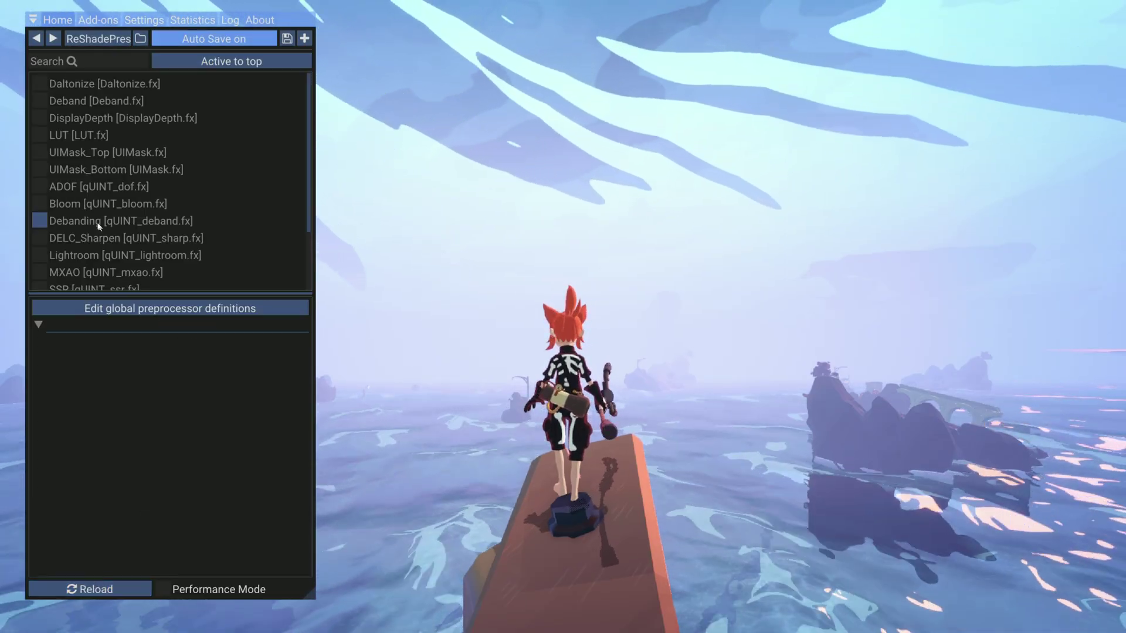
left_click(70, 203)
left_click_drag(126, 362, 81, 361)
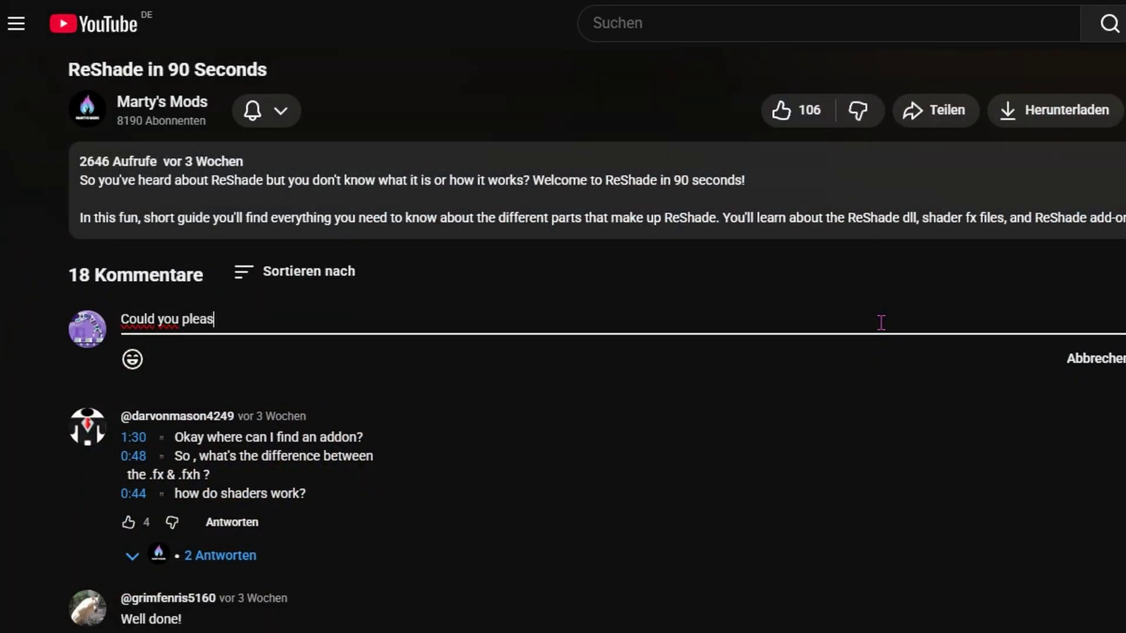
type("me")
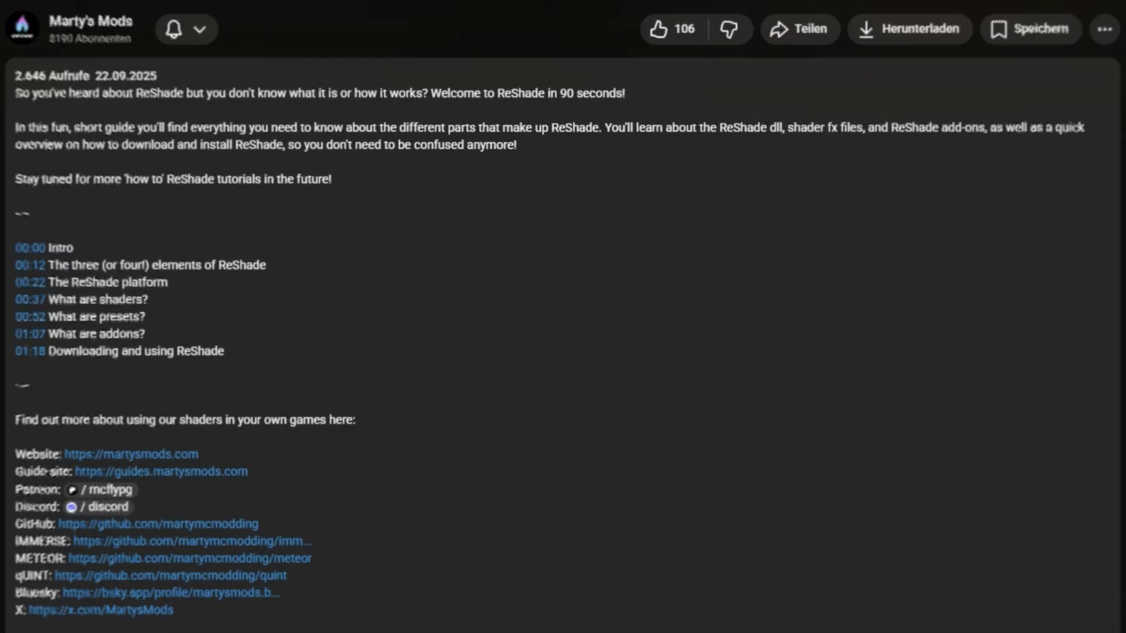
scroll(563, 309, "down", 3)
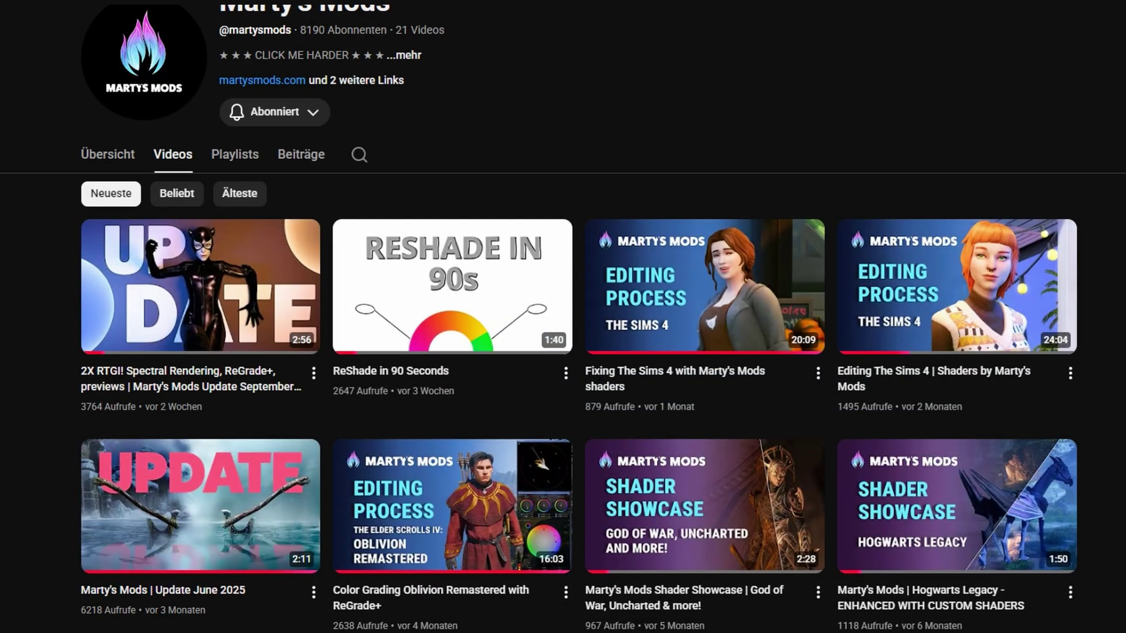
scroll(563, 351, "down", 10)
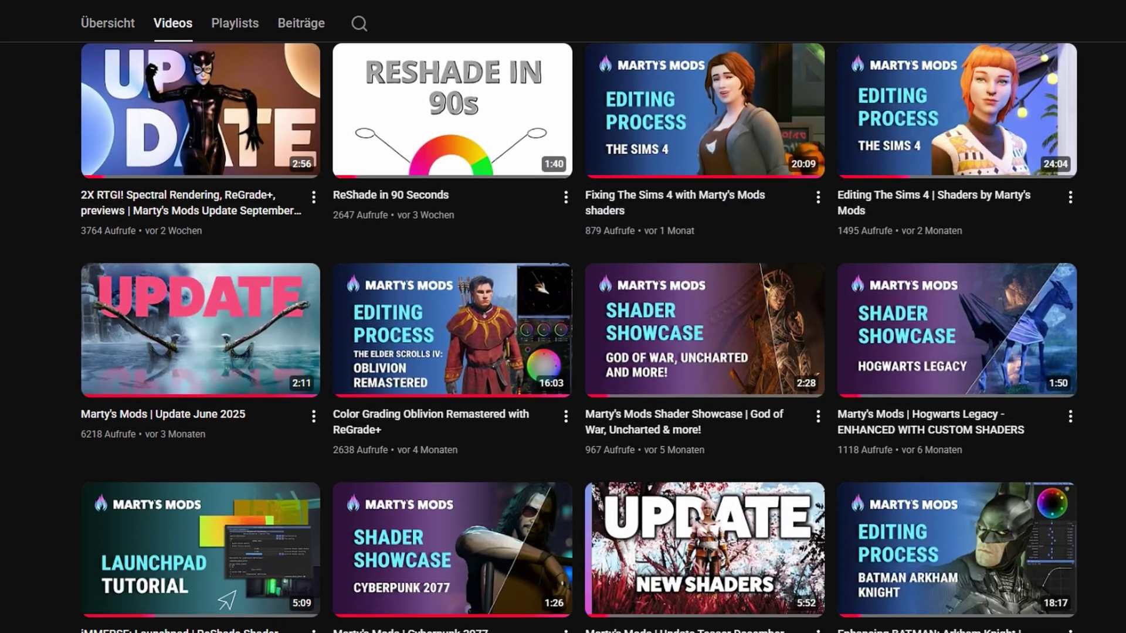
scroll(563, 351, "down", 5)
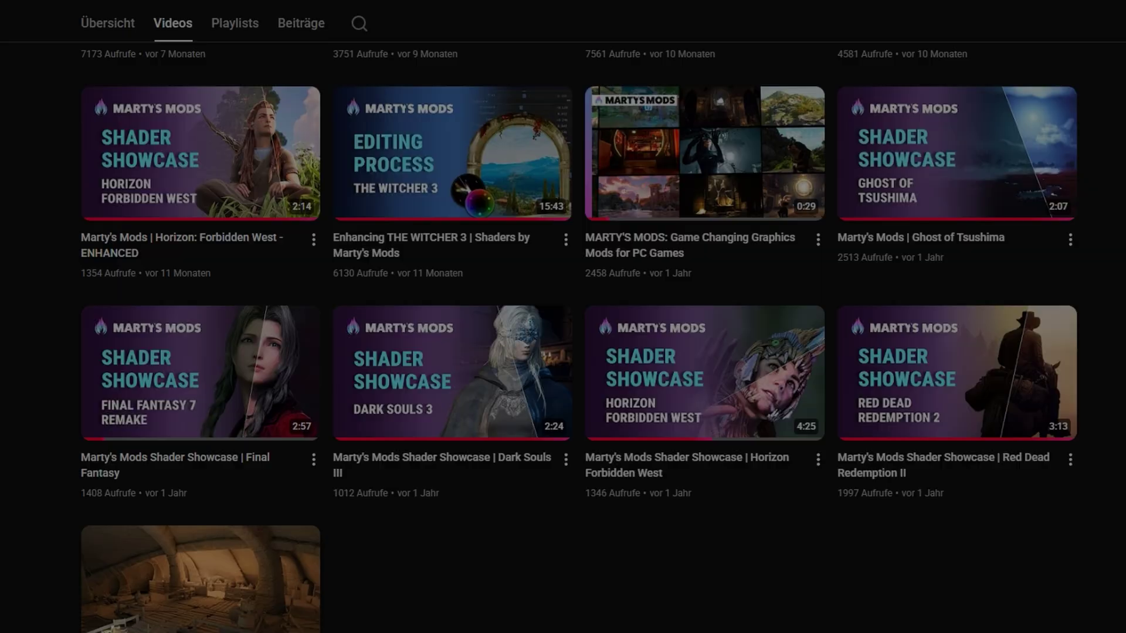